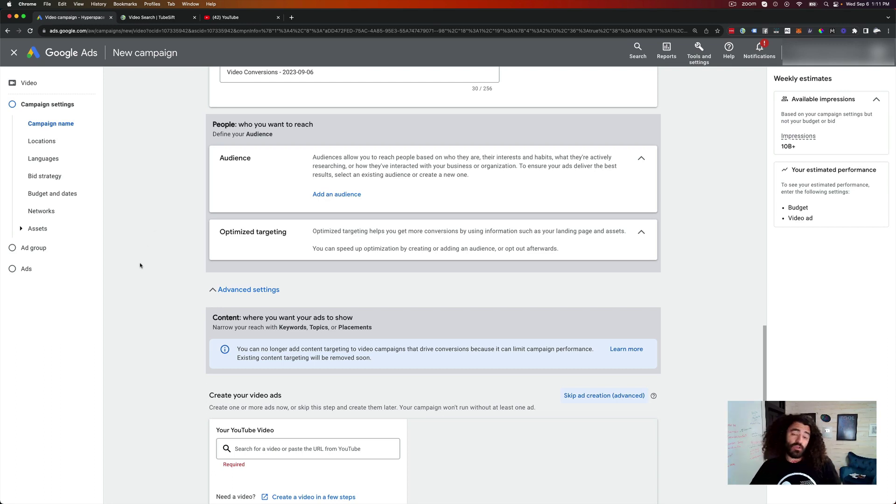
{"action": "scroll", "coordinate": [140, 265], "scroll_direction": "down", "scroll_amount": 1}
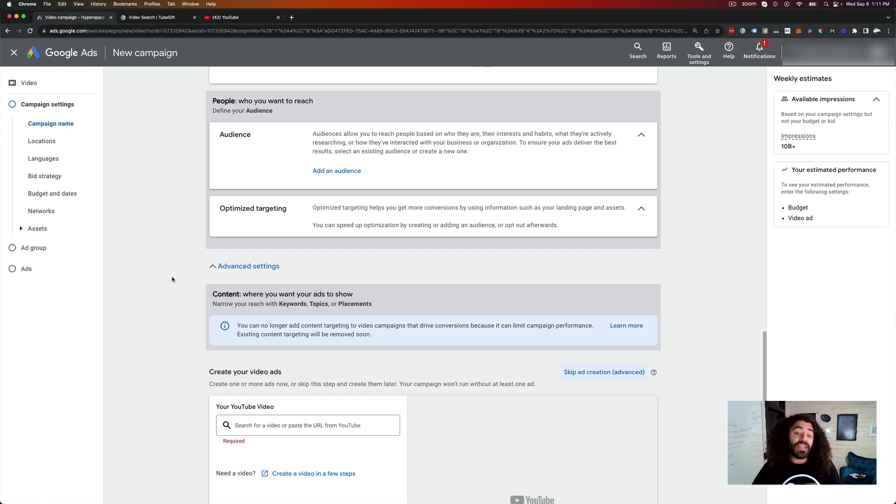
{"action": "left_click_drag", "start_coordinate": [213, 292], "coordinate": [676, 328]}
{"action": "left_click", "coordinate": [597, 321]}
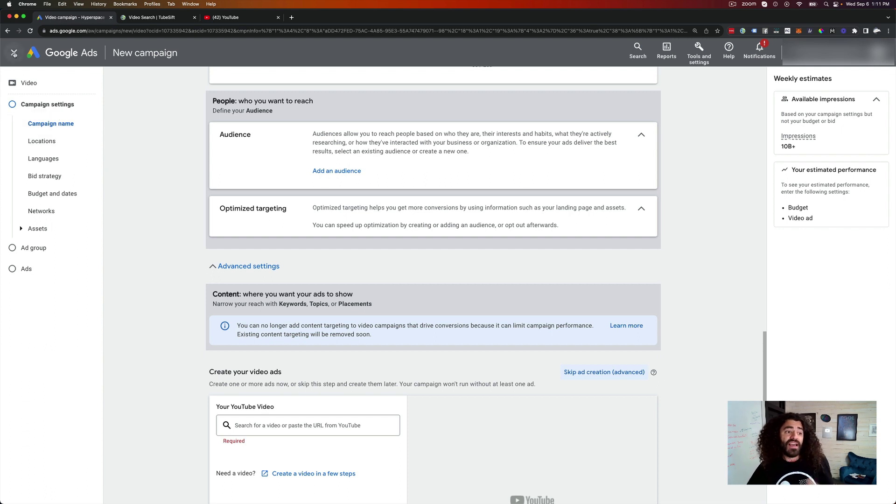
Switch to YouTube, search for "is solar worth it", and open the video "Should You Put Solar on Your Home - Is Solar Worth it?", pausing playback.
{"action": "left_click", "coordinate": [254, 17]}
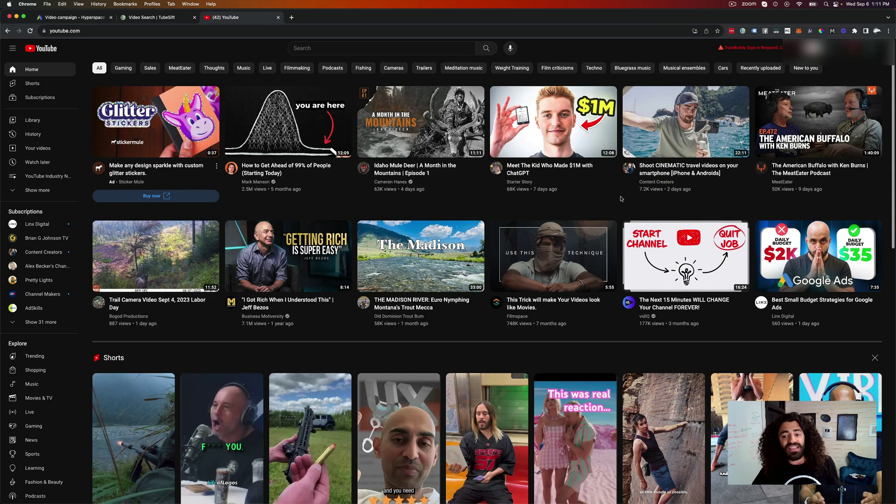
{"action": "left_click", "coordinate": [352, 49]}
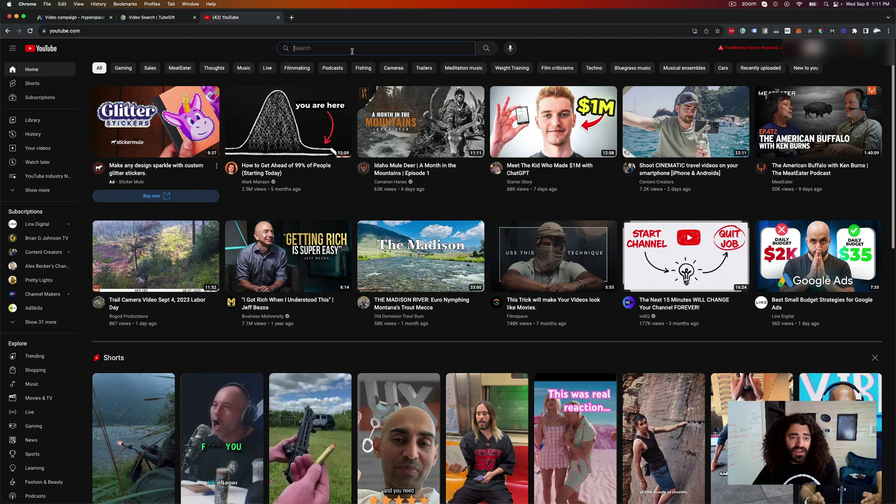
{"action": "type", "text": "is sola"}
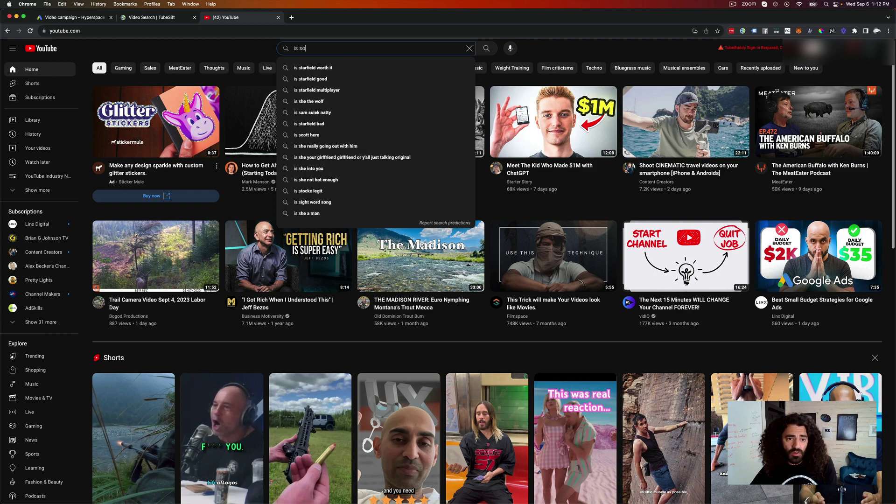
{"action": "type", "text": "r wor"}
{"action": "key", "text": "Down"}
{"action": "key", "text": "Return"}
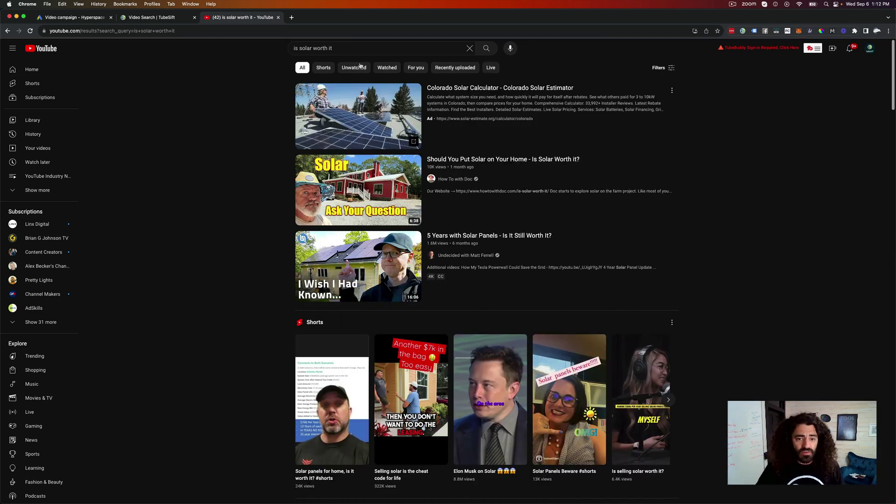
{"action": "left_click", "coordinate": [362, 194]}
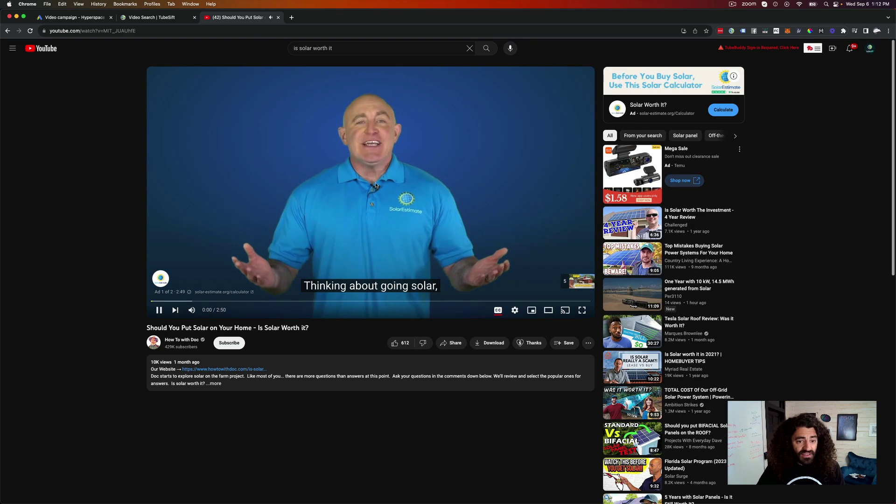
{"action": "left_click", "coordinate": [369, 195]}
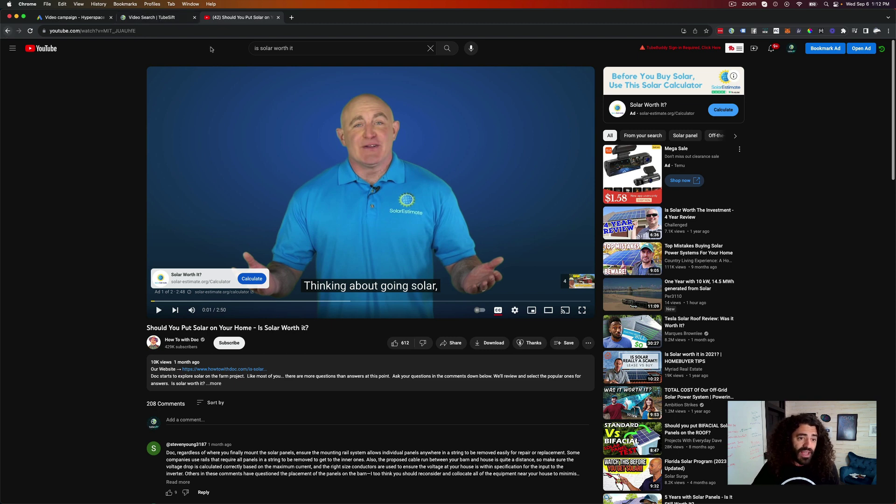
Open youtube.com in a new browser tab and search for "is solar power worth it".
{"action": "left_click", "coordinate": [292, 17]}
{"action": "type", "text": "youtube.com"}
{"action": "key", "text": "Return"}
{"action": "left_click", "coordinate": [380, 48]}
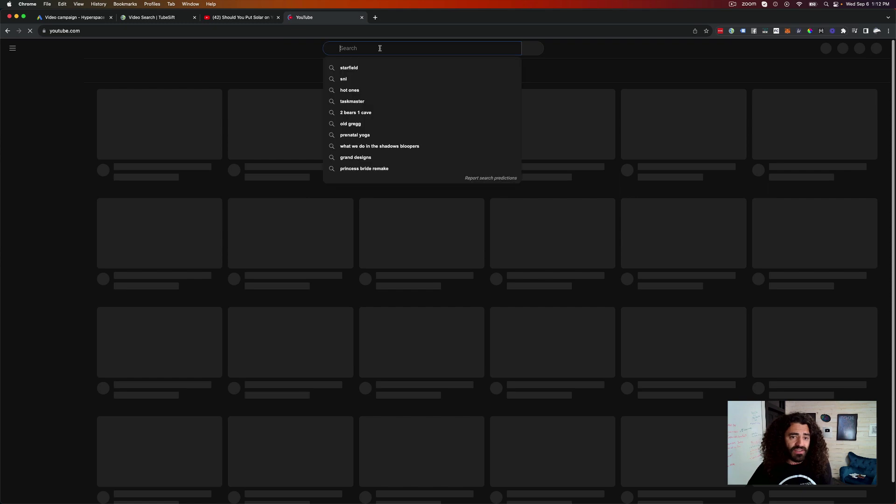
{"action": "type", "text": "is solar"}
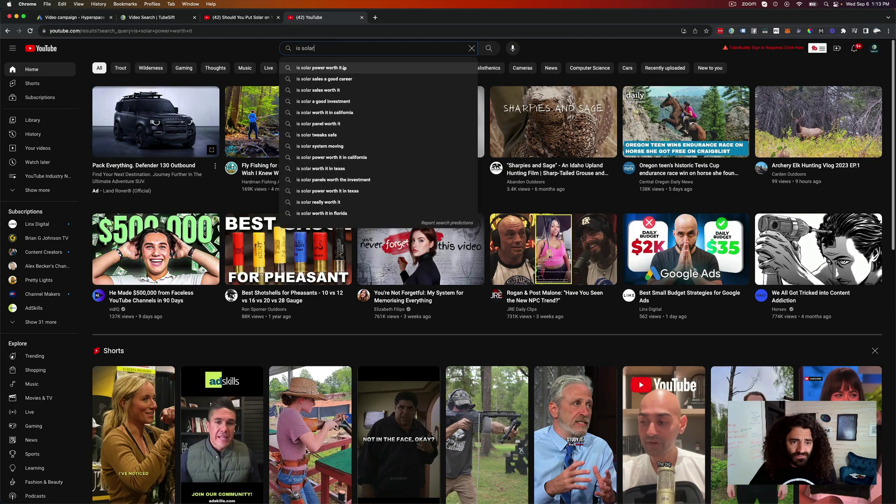
{"action": "left_click", "coordinate": [344, 67]}
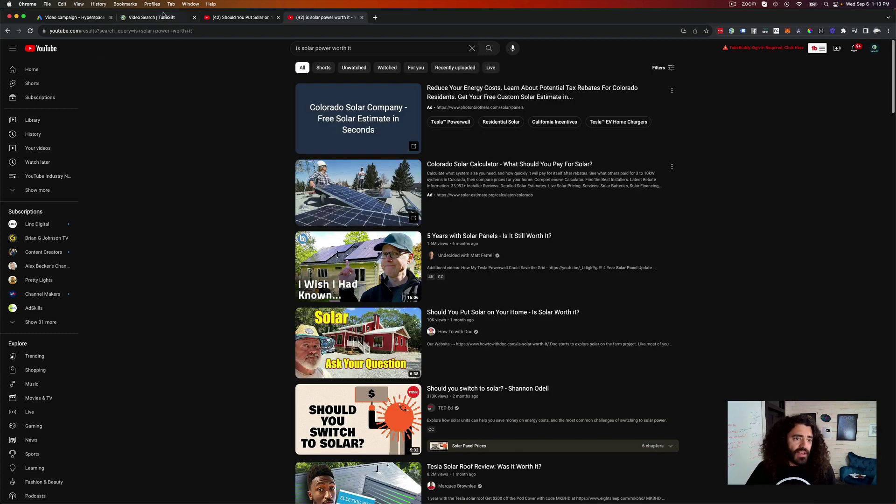
Switch to TubeSift and search for video placements by the keyword "is solar worth it" with a maximum of 10 results.
{"action": "left_click", "coordinate": [159, 18]}
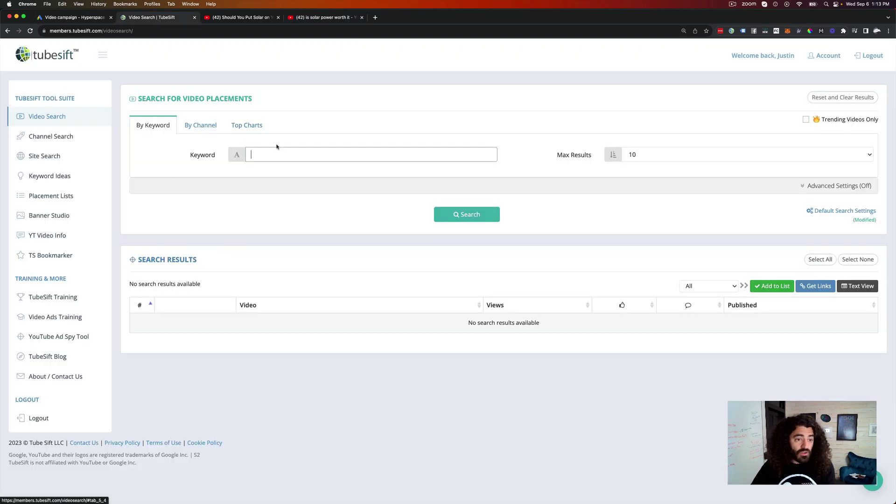
{"action": "type", "text": "is solar worth it"}
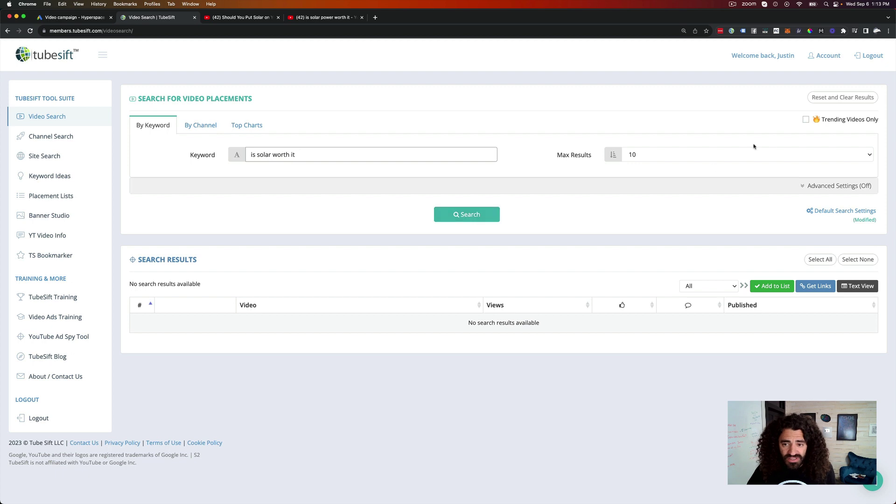
{"action": "left_click", "coordinate": [742, 155]}
{"action": "left_click", "coordinate": [646, 155]}
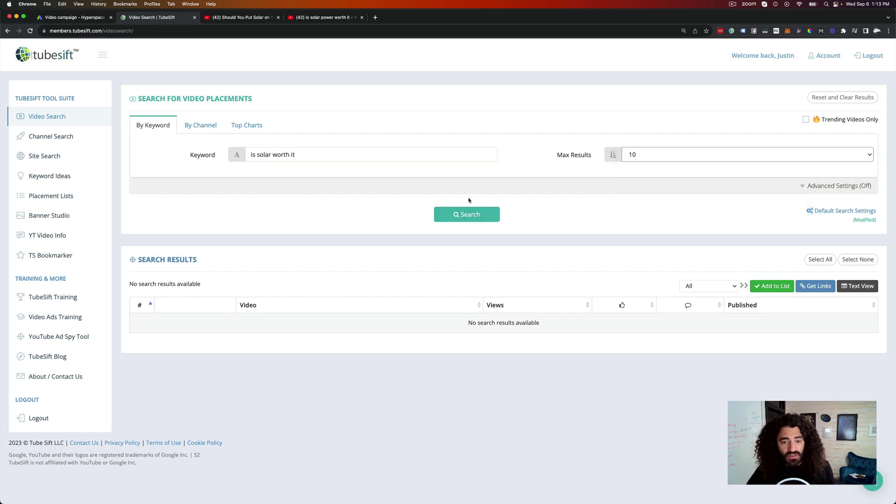
{"action": "left_click", "coordinate": [476, 219]}
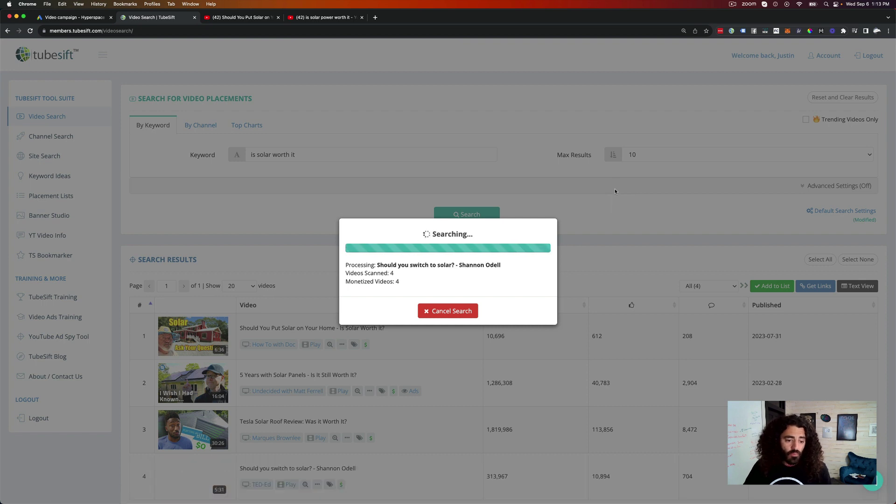
{"action": "scroll", "coordinate": [614, 189], "scroll_direction": "down", "scroll_amount": 1}
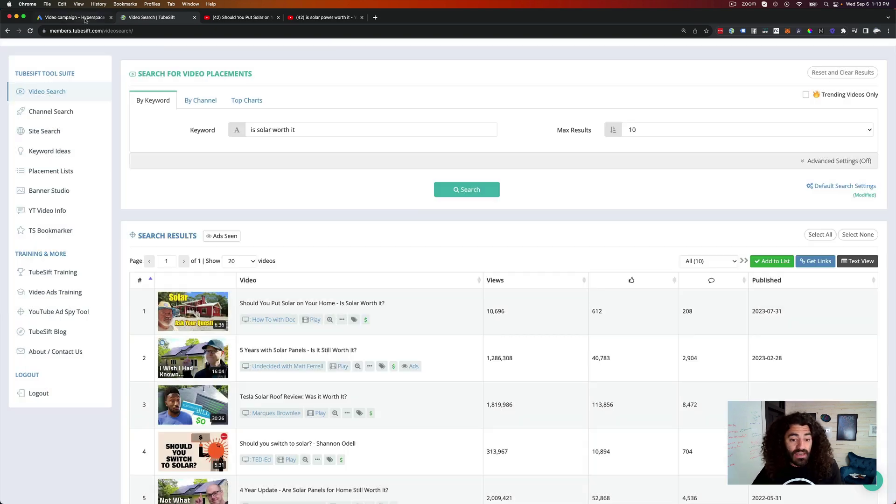
Get the video links for all the search results and copy them to the clipboard.
{"action": "left_click", "coordinate": [817, 261]}
{"action": "right_click", "coordinate": [424, 263]}
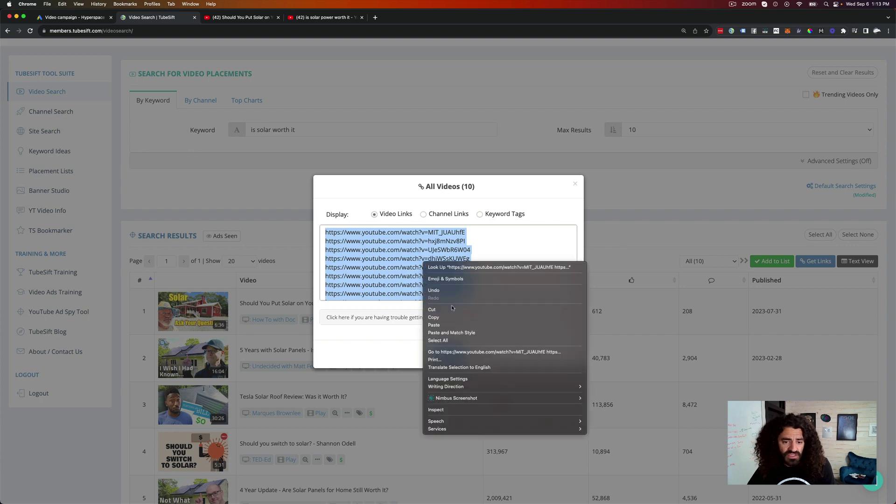
{"action": "left_click", "coordinate": [443, 315]}
{"action": "left_click", "coordinate": [620, 199]}
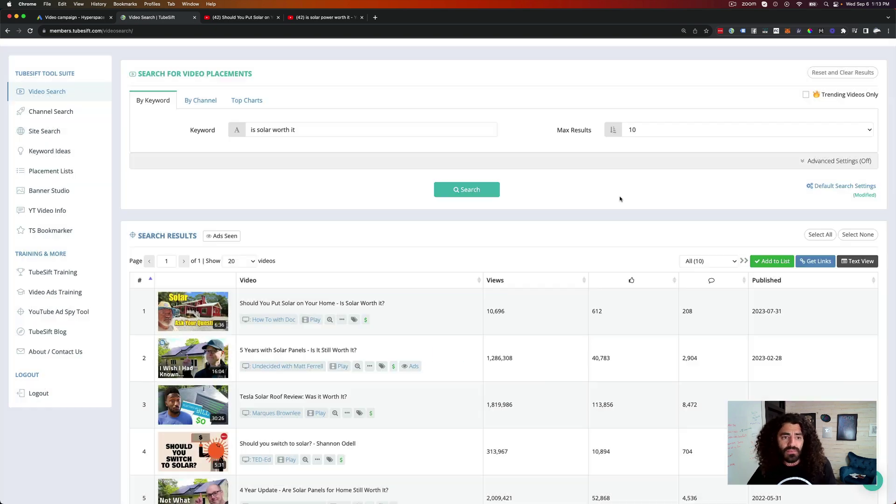
Return to Google Ads, leave the conversions campaign draft, and start a new campaign.
{"action": "left_click", "coordinate": [322, 19]}
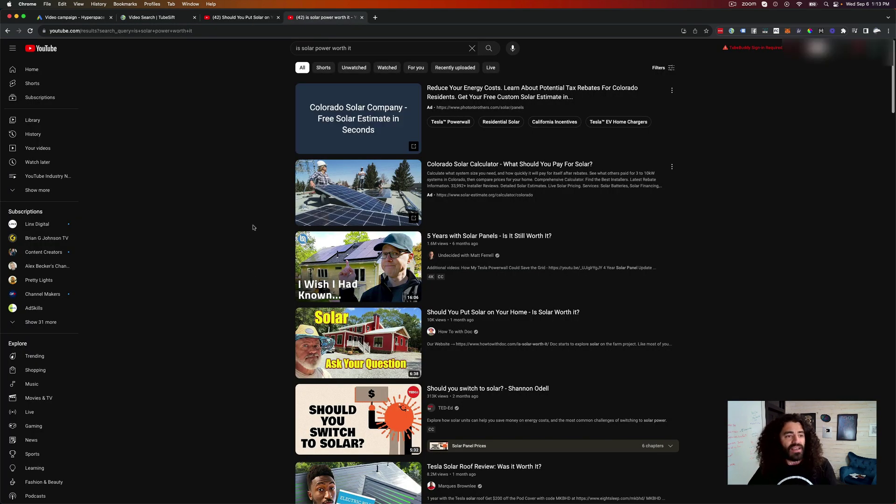
{"action": "left_click", "coordinate": [95, 17]}
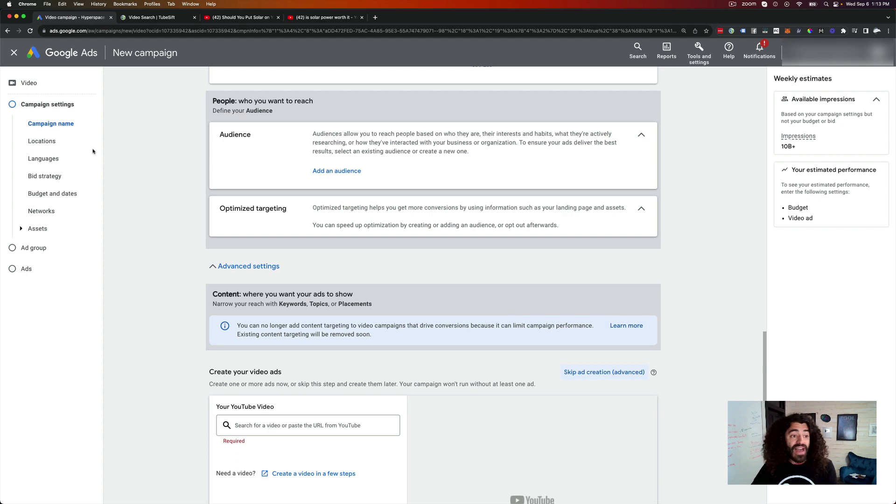
{"action": "left_click", "coordinate": [14, 53]}
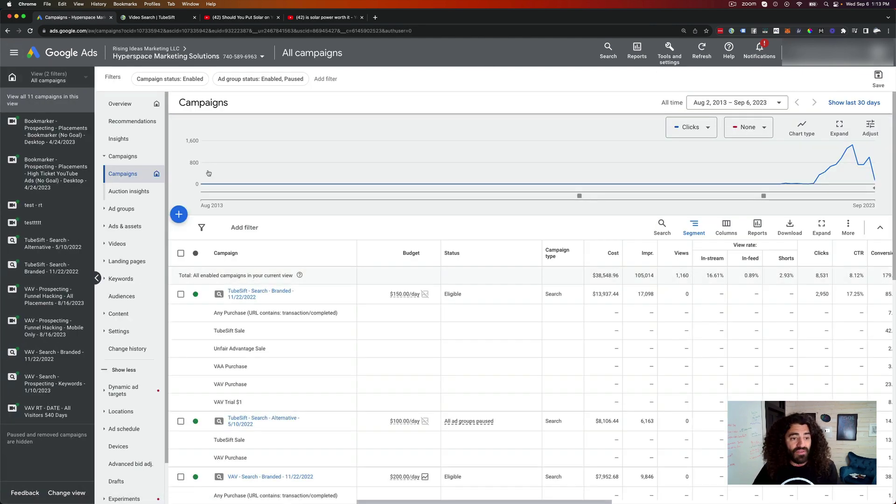
{"action": "left_click", "coordinate": [183, 216]}
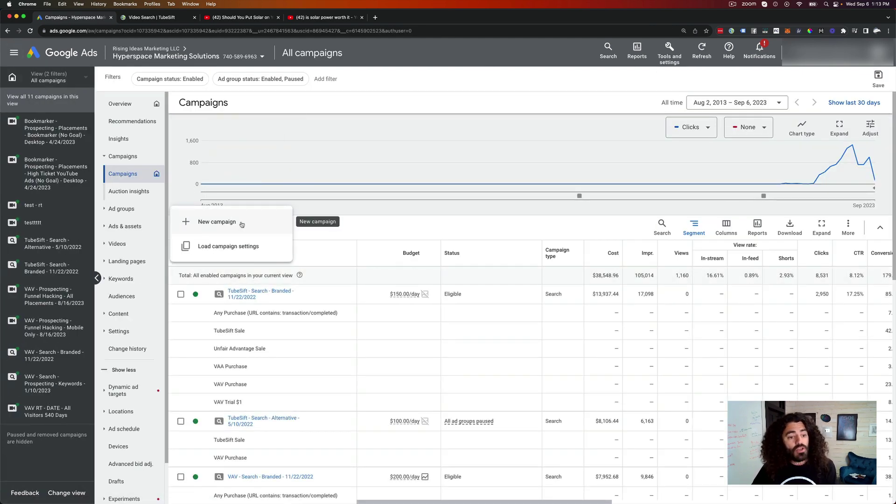
{"action": "left_click", "coordinate": [262, 223]}
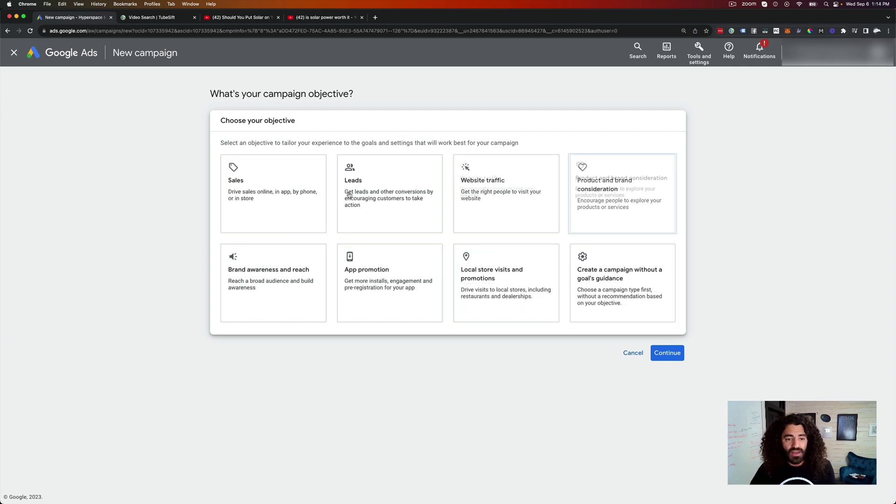
Set up a Video campaign without a goal's guidance, using the Get views subtype, and continue to its settings.
{"action": "left_click", "coordinate": [624, 290]}
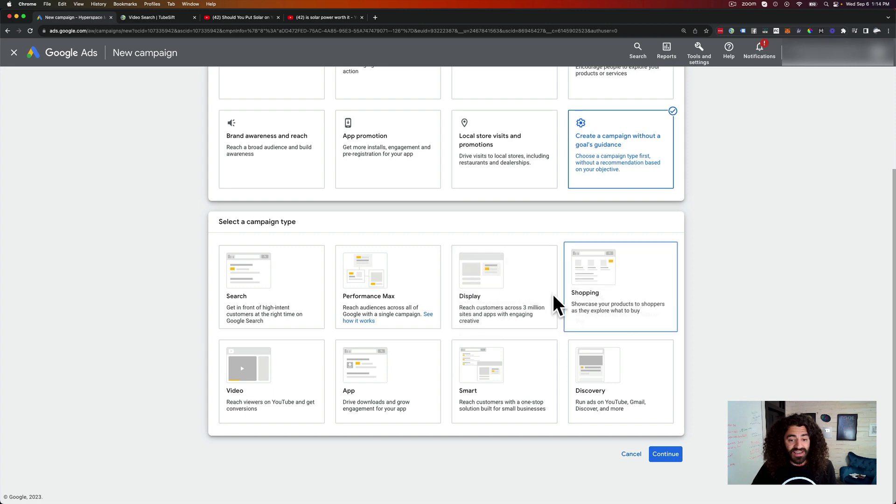
{"action": "left_click", "coordinate": [286, 376]}
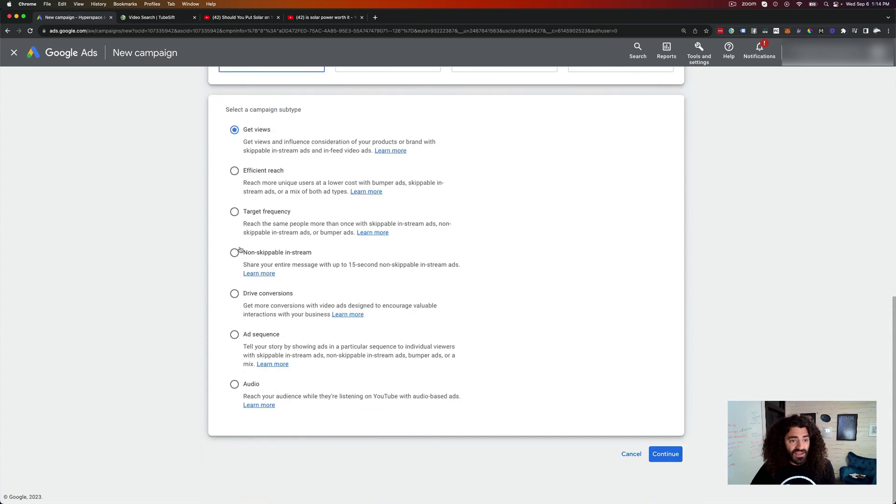
{"action": "left_click", "coordinate": [669, 457]}
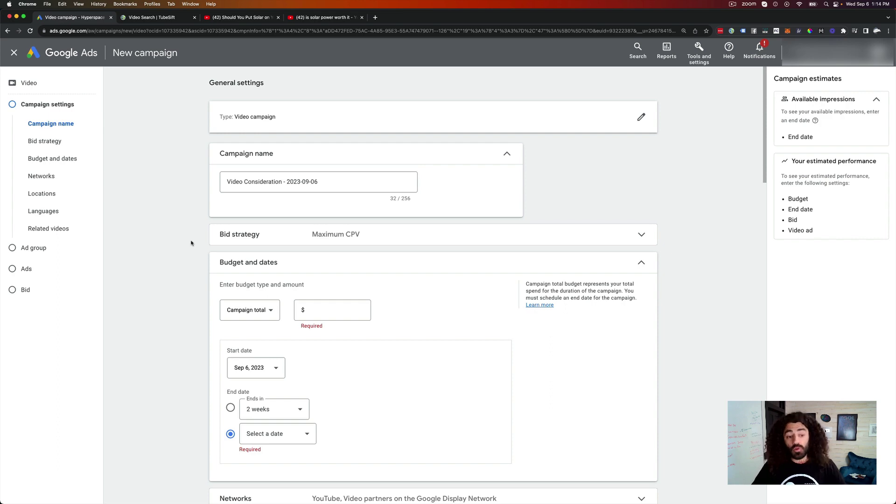
Set the campaign's budget type to Daily and exclude Video partners on the Google Display Network.
{"action": "scroll", "coordinate": [190, 243], "scroll_direction": "down", "scroll_amount": 6}
{"action": "scroll", "coordinate": [191, 243], "scroll_direction": "up", "scroll_amount": 5}
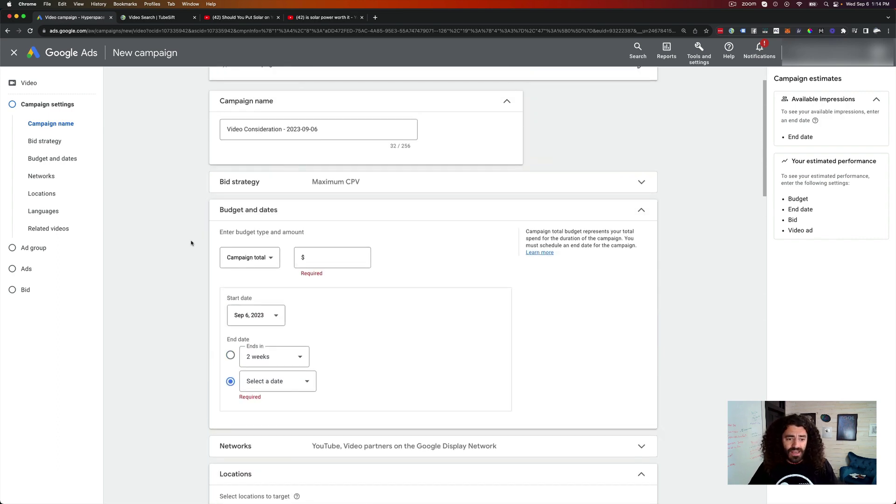
{"action": "left_click", "coordinate": [249, 258]}
{"action": "left_click", "coordinate": [248, 263]}
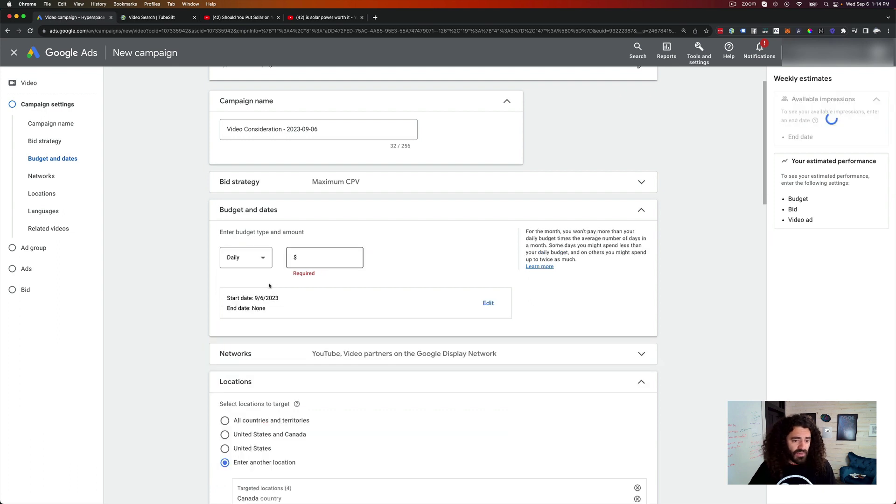
{"action": "left_click", "coordinate": [345, 355]}
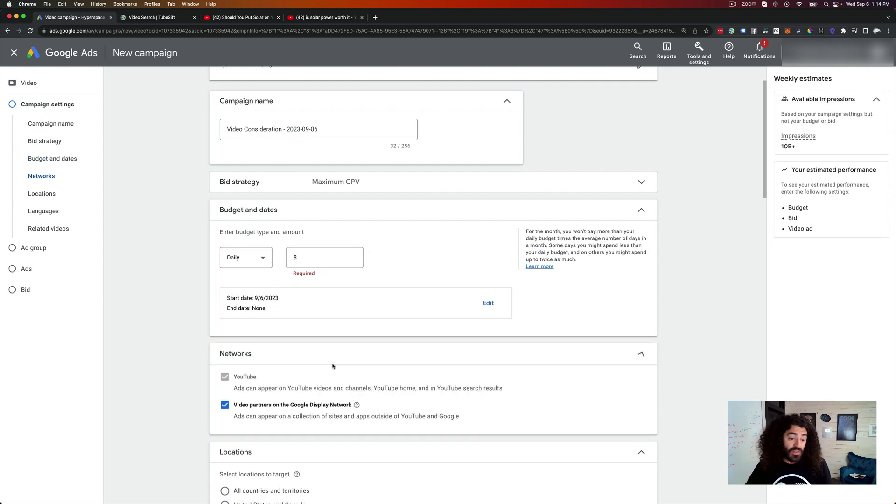
{"action": "left_click", "coordinate": [225, 405]}
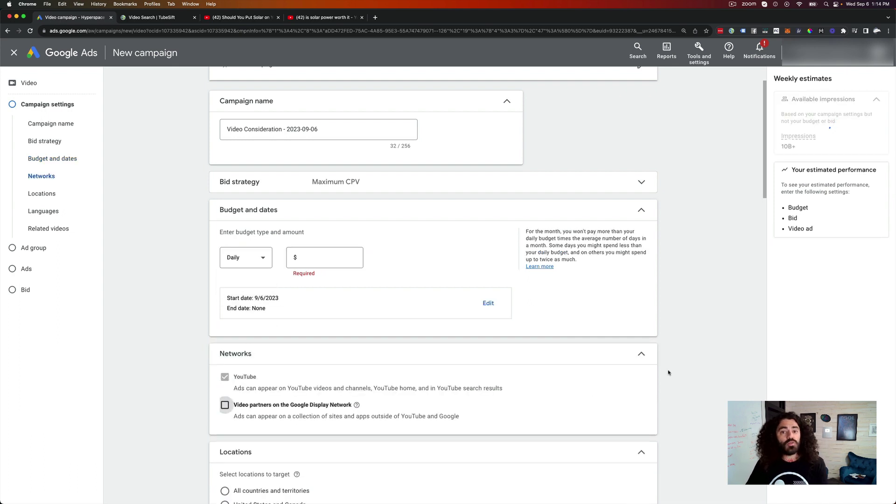
Enter the copied YouTube video links as multiple placements in the ad group's content targeting.
{"action": "scroll", "coordinate": [700, 350], "scroll_direction": "down", "scroll_amount": 6}
{"action": "scroll", "coordinate": [546, 315], "scroll_direction": "down", "scroll_amount": 5}
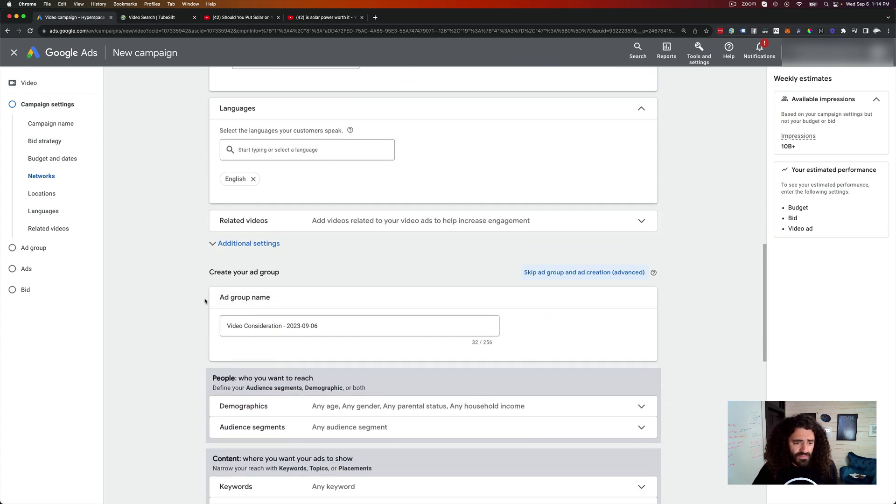
{"action": "scroll", "coordinate": [185, 320], "scroll_direction": "down", "scroll_amount": 5}
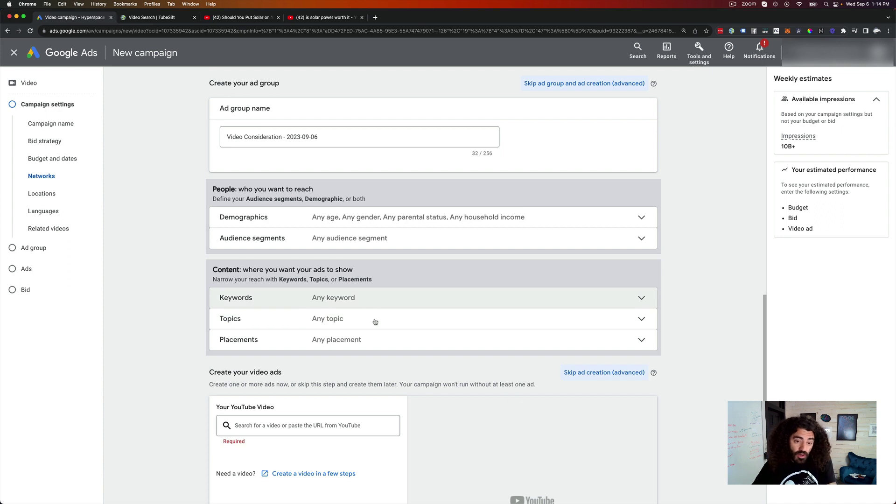
{"action": "left_click", "coordinate": [366, 339]}
{"action": "scroll", "coordinate": [326, 387], "scroll_direction": "down", "scroll_amount": 2}
{"action": "scroll", "coordinate": [304, 410], "scroll_direction": "down", "scroll_amount": 1}
{"action": "left_click", "coordinate": [281, 317]}
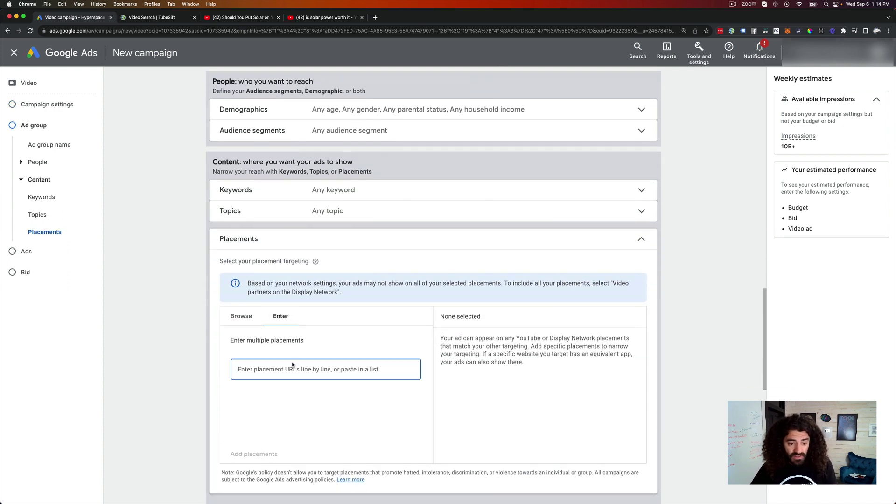
{"action": "key", "text": "super+v"}
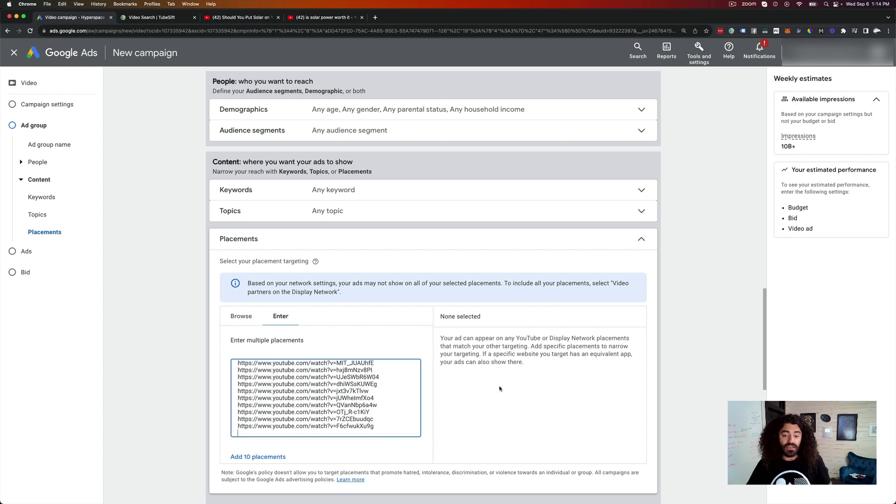
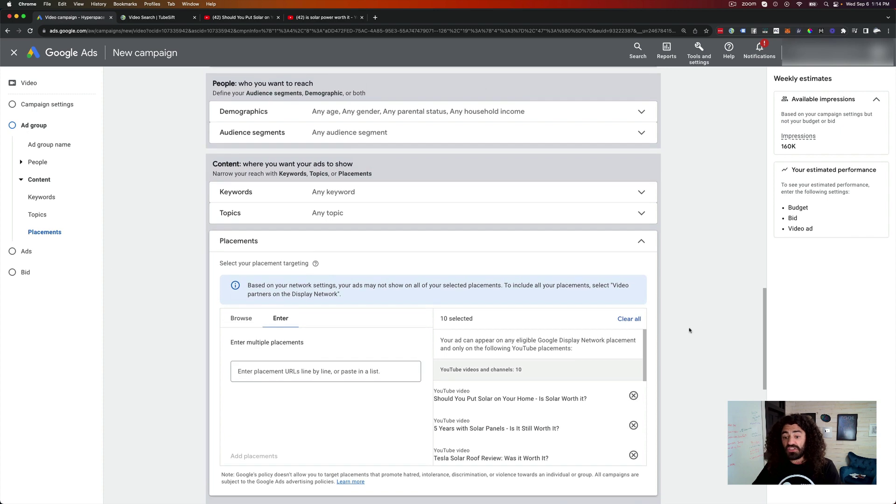
Search for "test" in the ad's YouTube video field, use Test "EXOTIC" (official video), and choose the Skippable in-stream ad format.
{"action": "scroll", "coordinate": [700, 323], "scroll_direction": "down", "scroll_amount": 5}
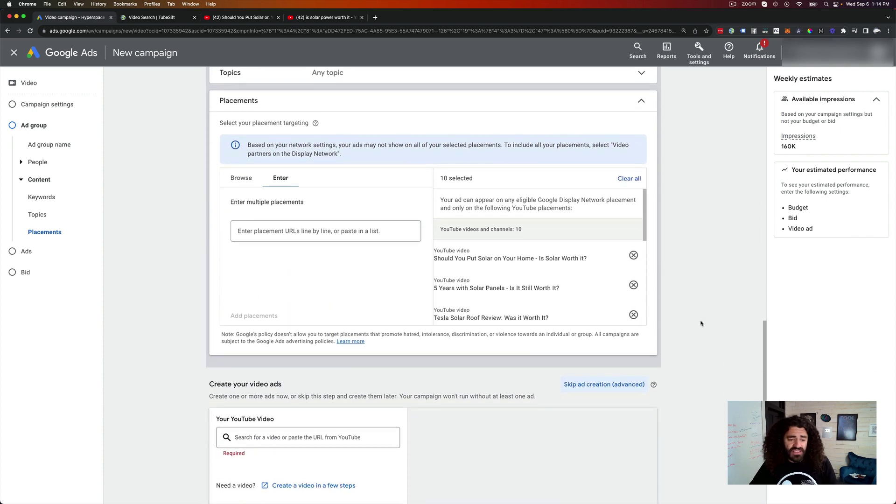
{"action": "scroll", "coordinate": [700, 322], "scroll_direction": "down", "scroll_amount": 4}
{"action": "left_click", "coordinate": [317, 331]}
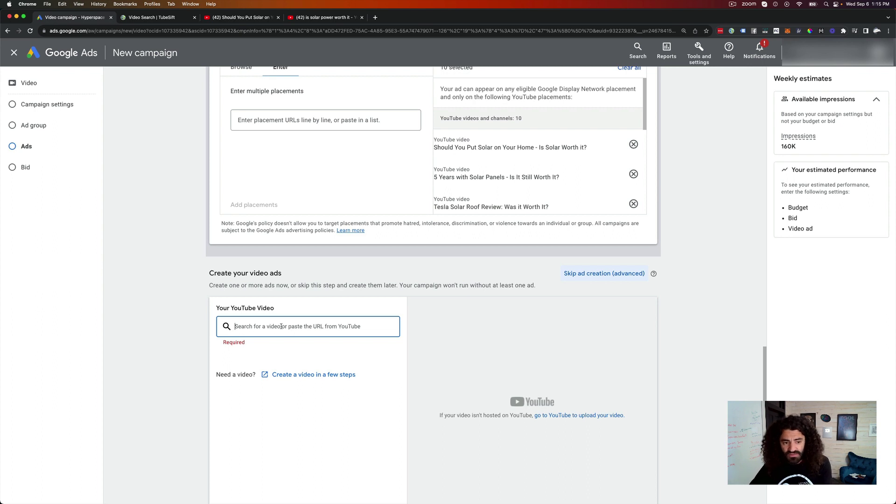
{"action": "type", "text": "test"}
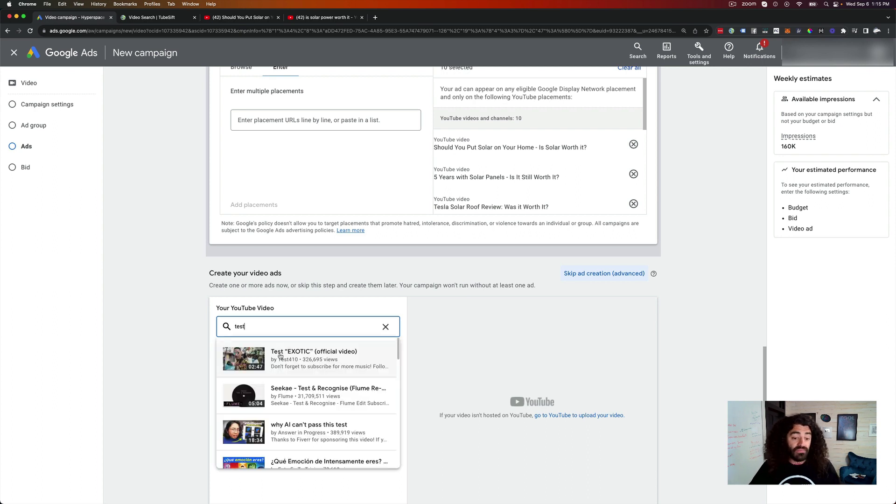
{"action": "left_click", "coordinate": [280, 356]}
{"action": "scroll", "coordinate": [183, 354], "scroll_direction": "down", "scroll_amount": 2}
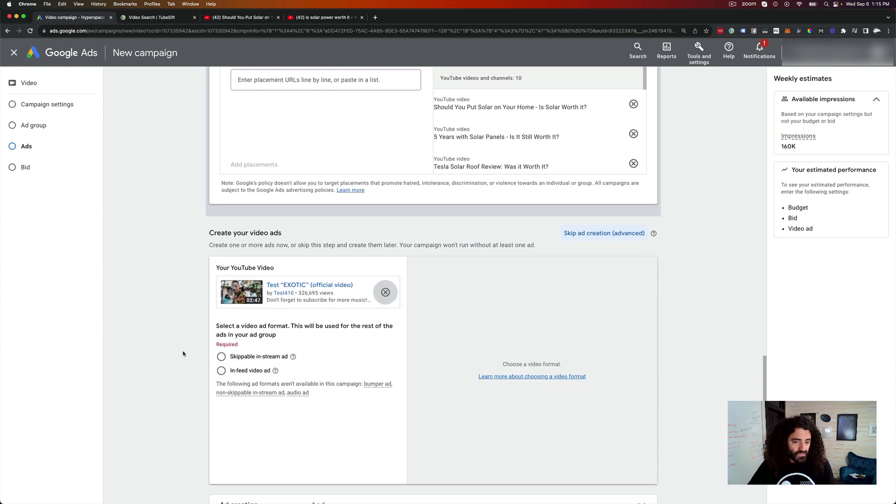
{"action": "scroll", "coordinate": [184, 354], "scroll_direction": "down", "scroll_amount": 2}
{"action": "left_click", "coordinate": [221, 319]}
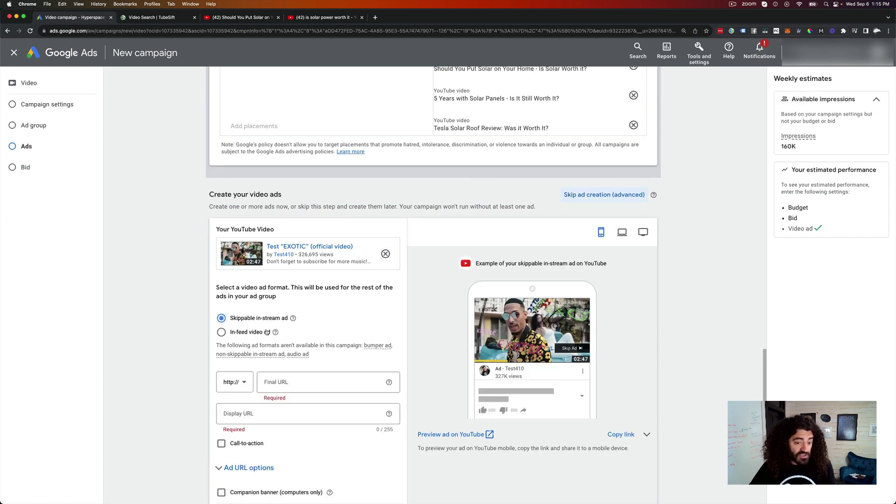
Expand the ad's URL options and try a different final URL for mobile, leaving that option turned off.
{"action": "scroll", "coordinate": [275, 327], "scroll_direction": "down", "scroll_amount": 4}
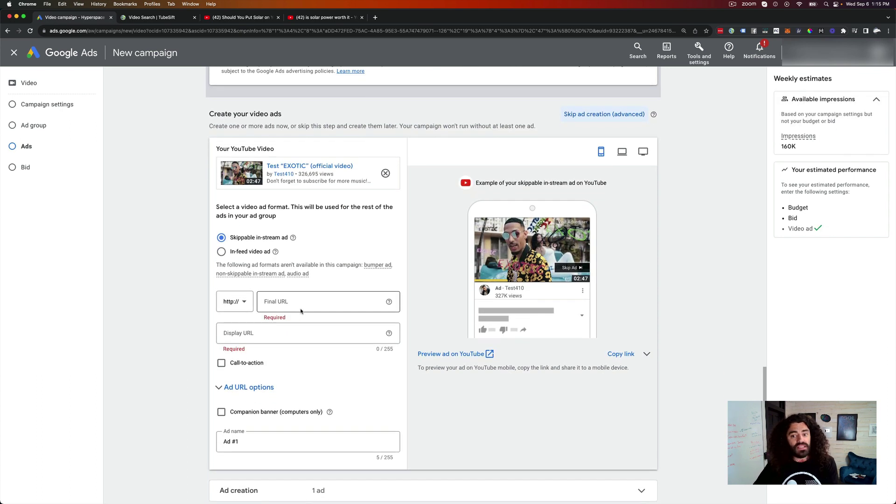
{"action": "scroll", "coordinate": [301, 312], "scroll_direction": "down", "scroll_amount": 1}
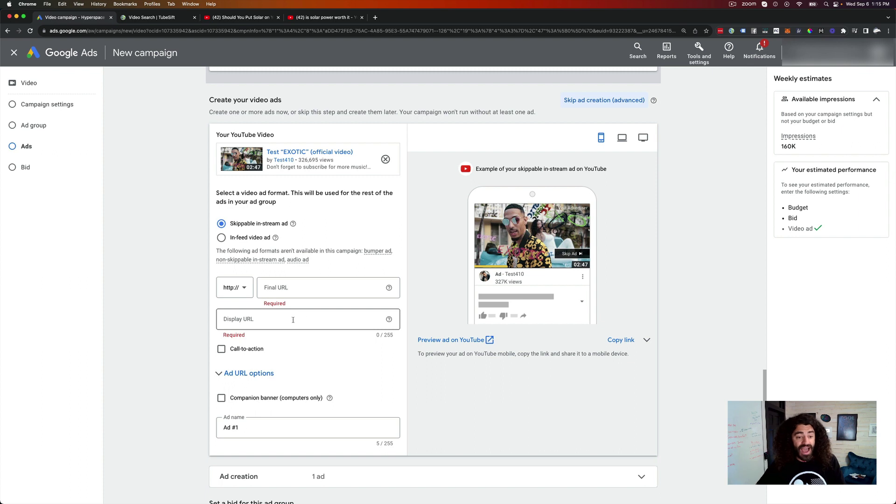
{"action": "left_click", "coordinate": [246, 372]}
{"action": "scroll", "coordinate": [274, 364], "scroll_direction": "down", "scroll_amount": 8}
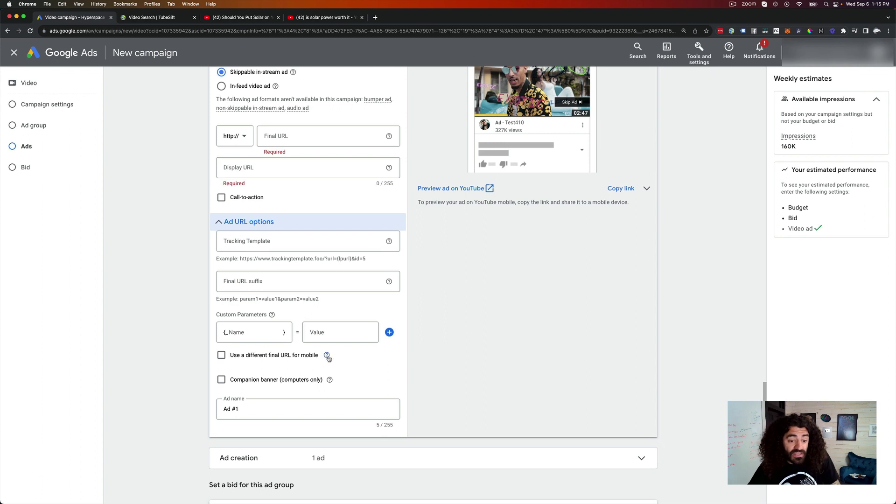
{"action": "mouse_move", "coordinate": [329, 357]}
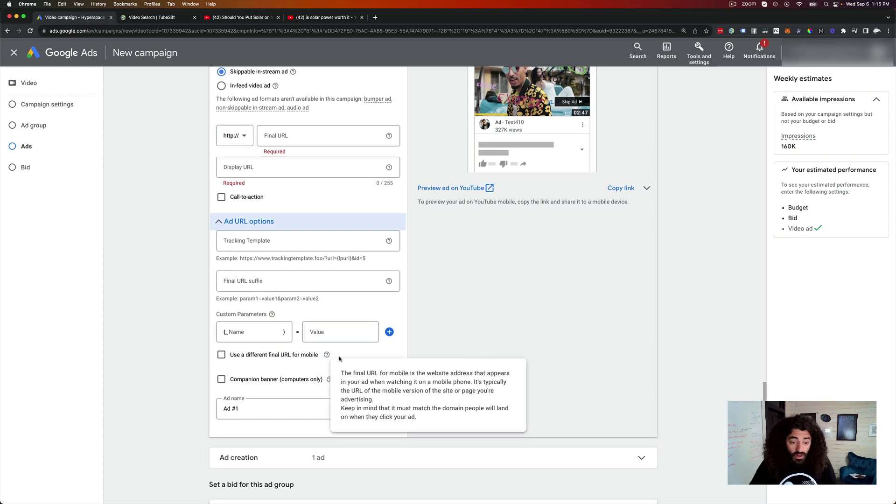
{"action": "left_click", "coordinate": [222, 355]}
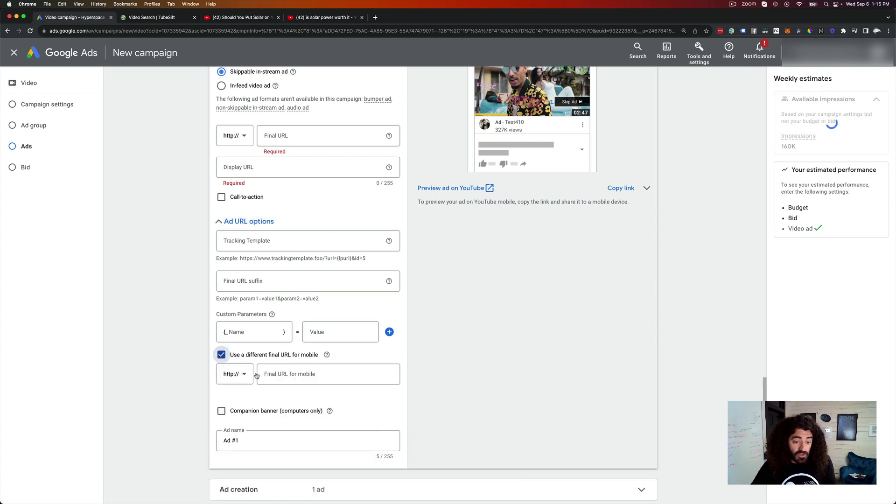
{"action": "left_click", "coordinate": [270, 374]}
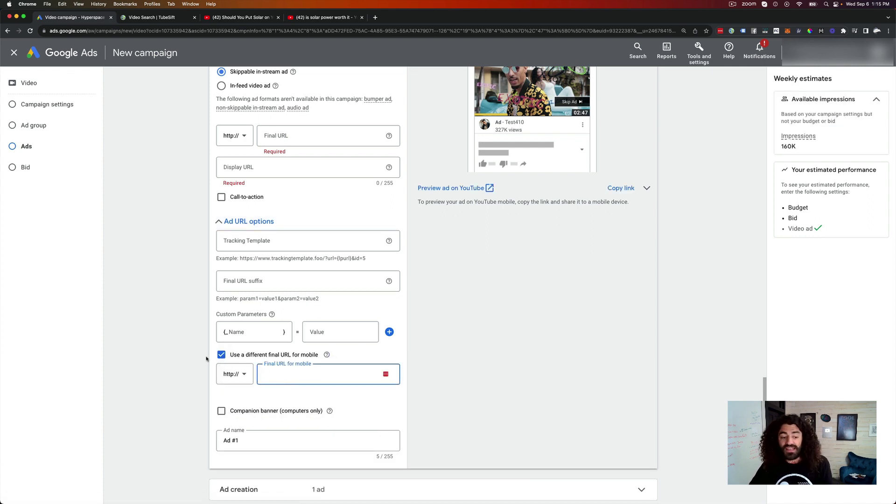
{"action": "left_click", "coordinate": [222, 356]}
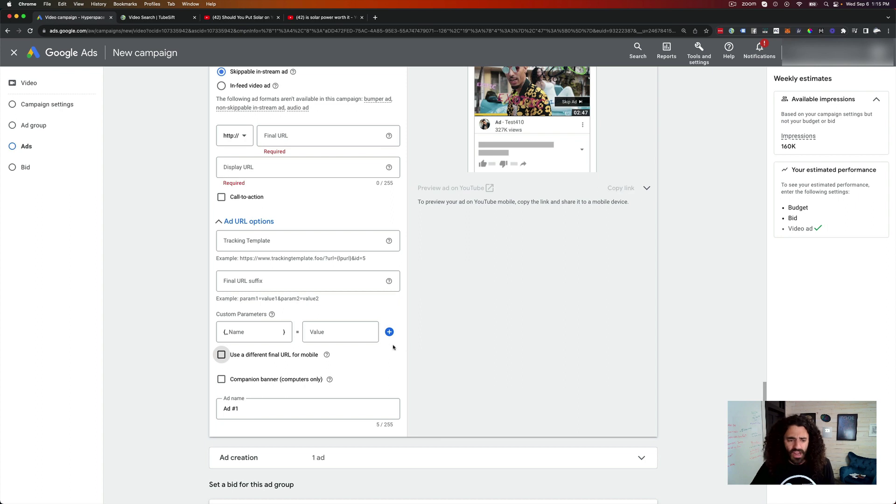
Enable the companion banner for the ad and open the ad group's maximum CPV bid for entry.
{"action": "scroll", "coordinate": [222, 348], "scroll_direction": "down", "scroll_amount": 2}
{"action": "left_click", "coordinate": [221, 331]}
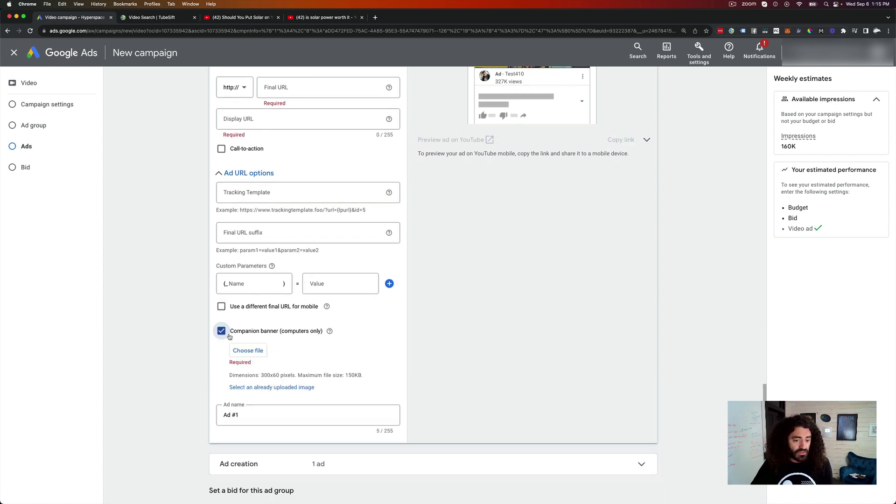
{"action": "left_click", "coordinate": [332, 464]}
{"action": "scroll", "coordinate": [509, 369], "scroll_direction": "down", "scroll_amount": 2}
{"action": "scroll", "coordinate": [509, 369], "scroll_direction": "down", "scroll_amount": 2}
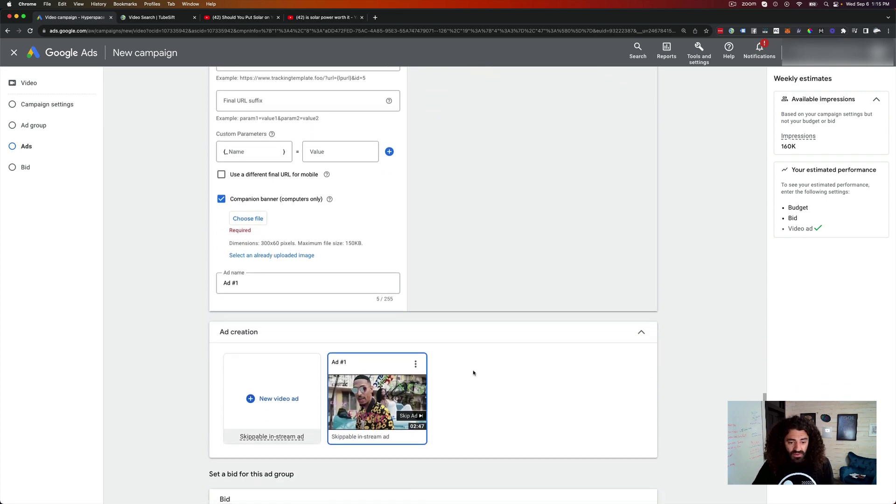
{"action": "scroll", "coordinate": [462, 388], "scroll_direction": "down", "scroll_amount": 1}
{"action": "scroll", "coordinate": [463, 389], "scroll_direction": "up", "scroll_amount": 2}
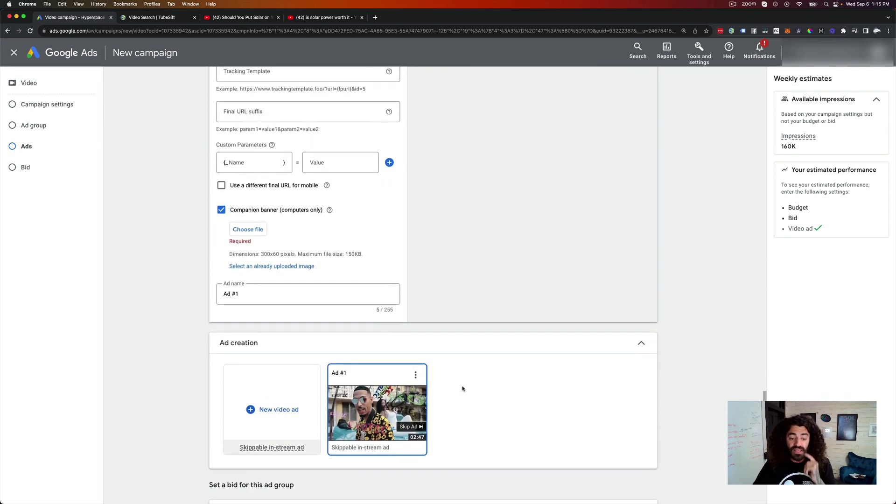
{"action": "scroll", "coordinate": [462, 388], "scroll_direction": "down", "scroll_amount": 3}
{"action": "left_click", "coordinate": [275, 411]}
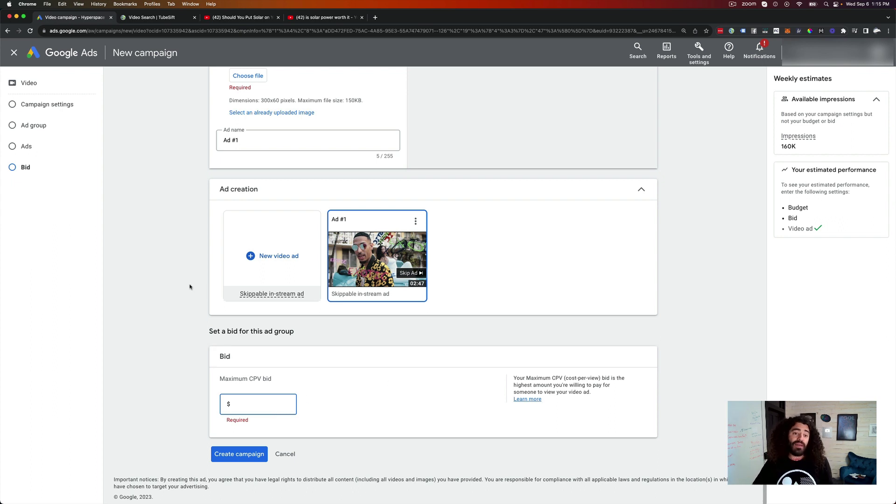
Leave the new video campaign draft without saving it.
{"action": "scroll", "coordinate": [191, 280], "scroll_direction": "up", "scroll_amount": 3}
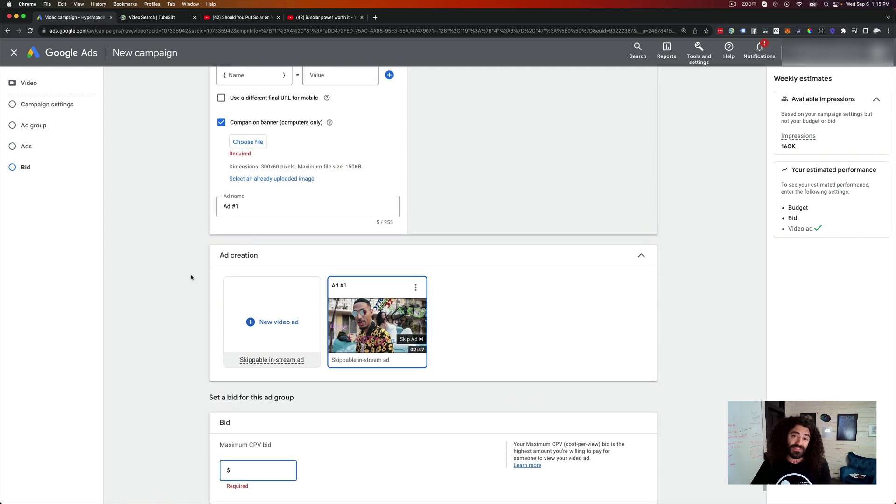
{"action": "scroll", "coordinate": [190, 277], "scroll_direction": "up", "scroll_amount": 10}
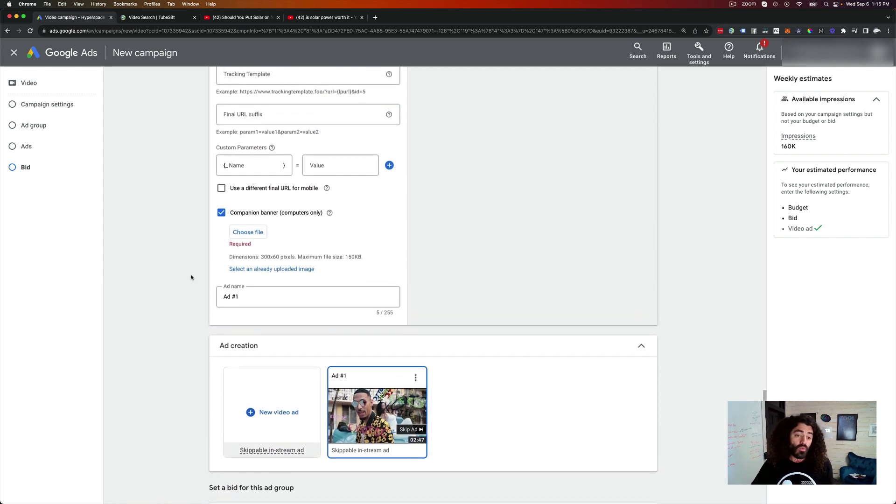
{"action": "scroll", "coordinate": [191, 277], "scroll_direction": "up", "scroll_amount": 8}
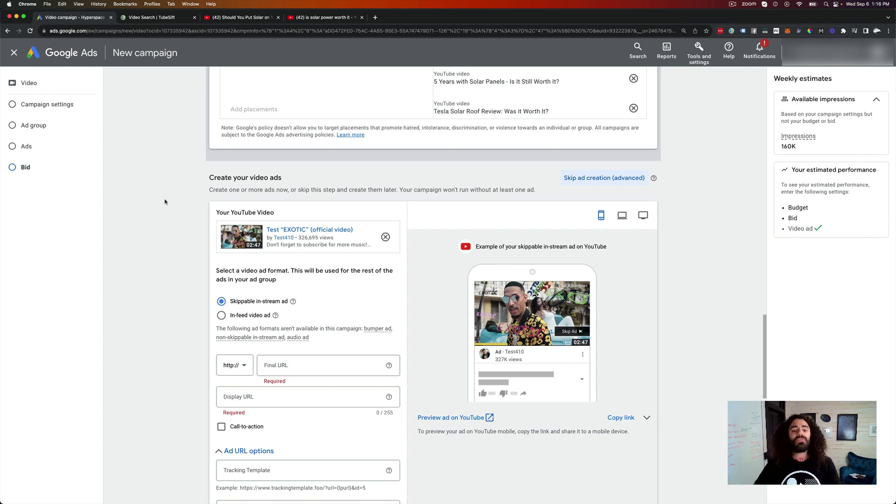
{"action": "scroll", "coordinate": [164, 202], "scroll_direction": "up", "scroll_amount": 7}
{"action": "scroll", "coordinate": [165, 202], "scroll_direction": "up", "scroll_amount": 15}
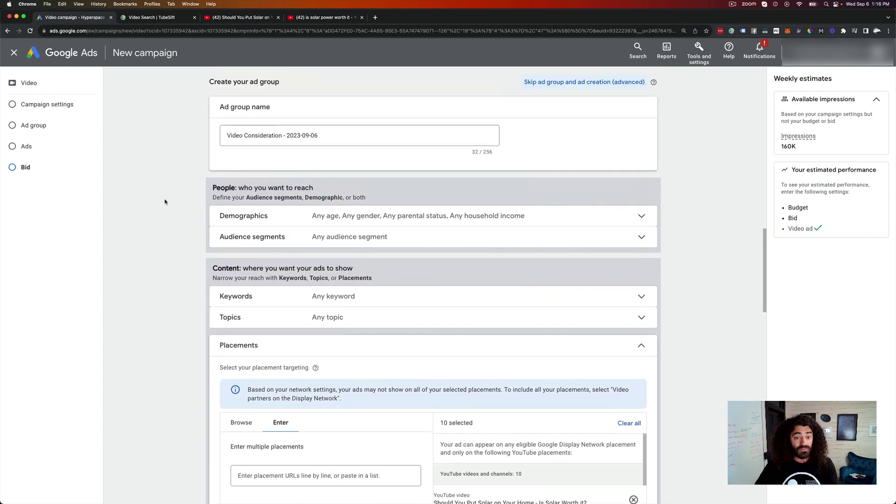
{"action": "scroll", "coordinate": [165, 201], "scroll_direction": "up", "scroll_amount": 1}
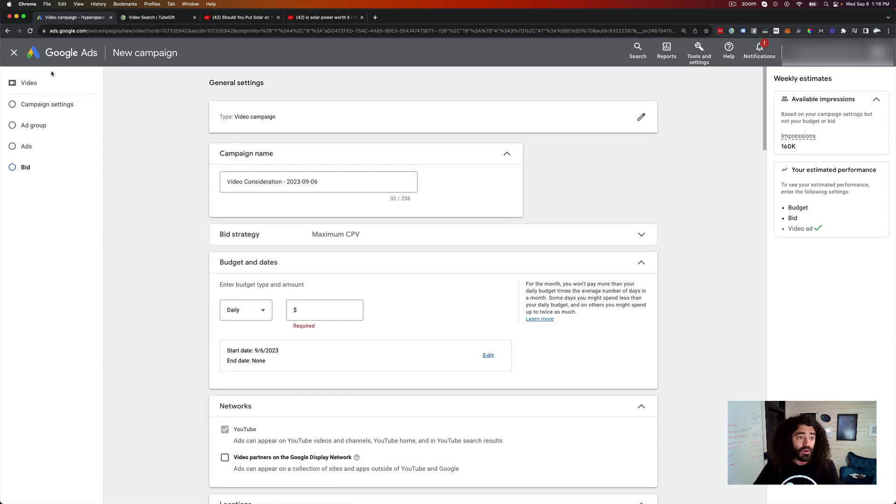
{"action": "left_click", "coordinate": [14, 53]}
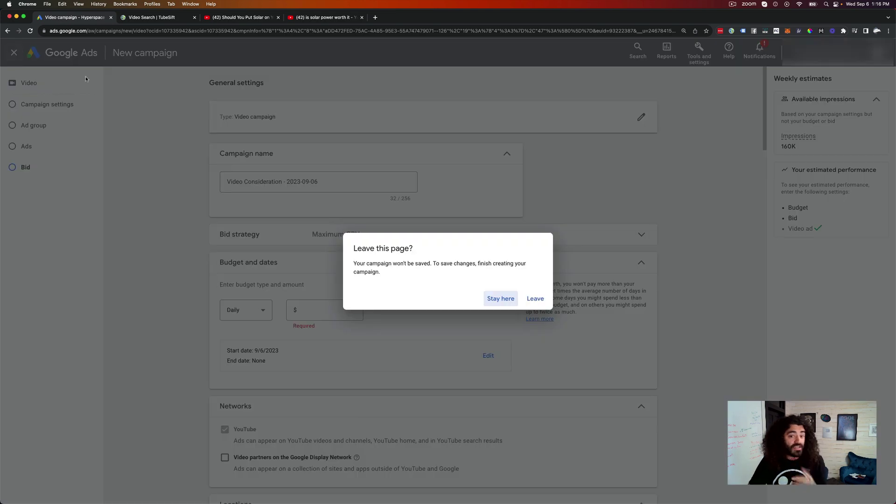
{"action": "left_click", "coordinate": [541, 303]}
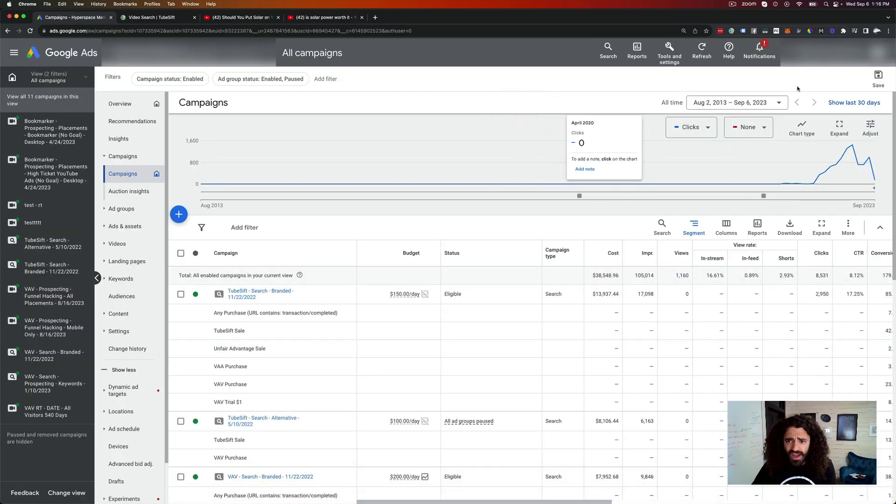
Start a new custom segment in the Audience manager, based only on people who browse similar websites.
{"action": "left_click", "coordinate": [669, 51]}
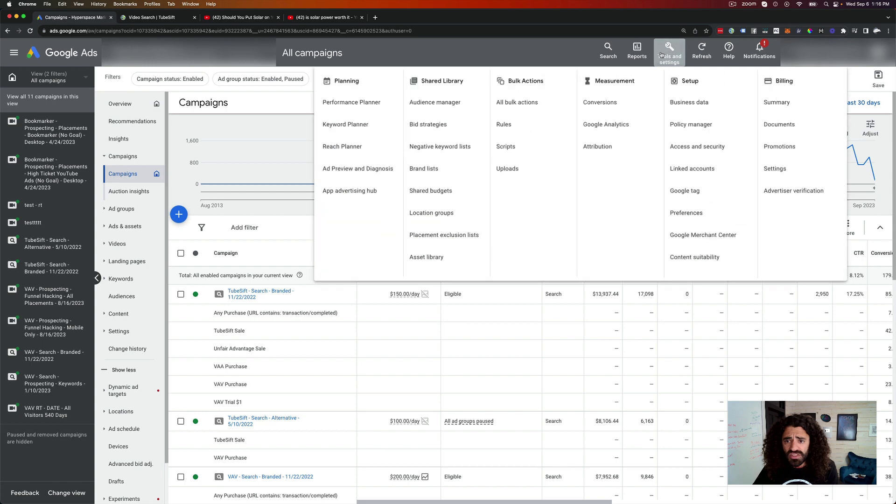
{"action": "left_click", "coordinate": [429, 103]}
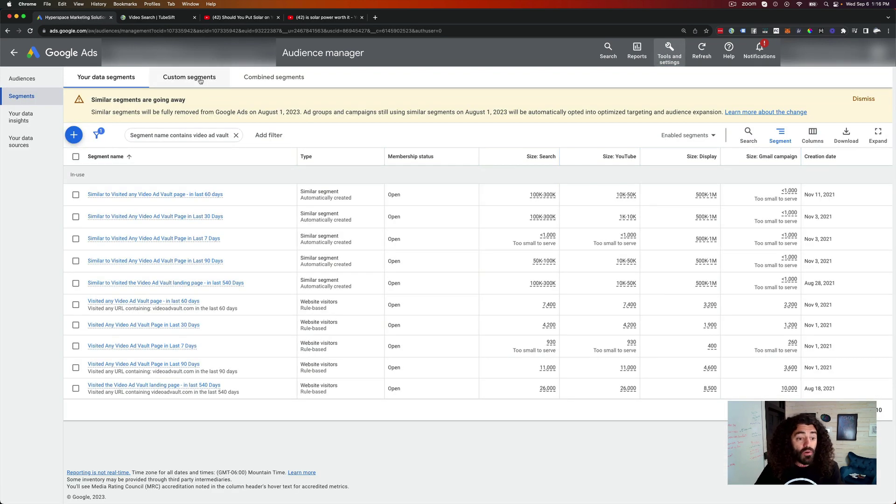
{"action": "left_click", "coordinate": [201, 80]}
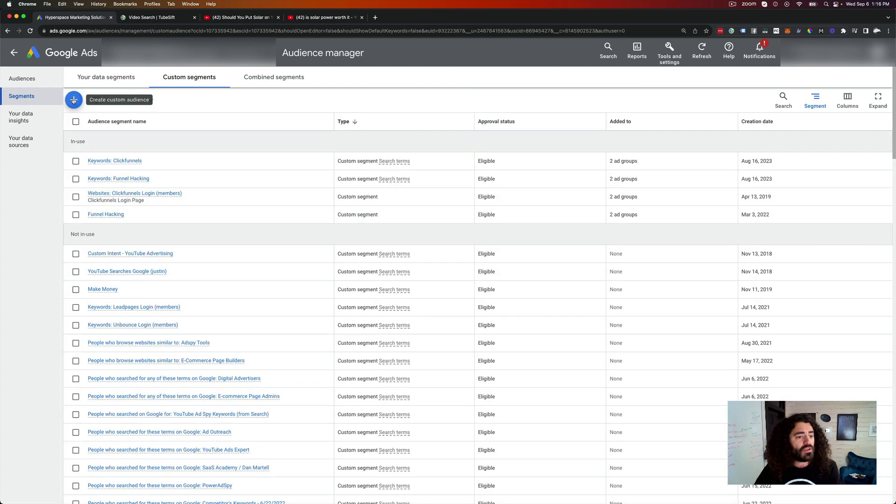
{"action": "left_click", "coordinate": [74, 101]}
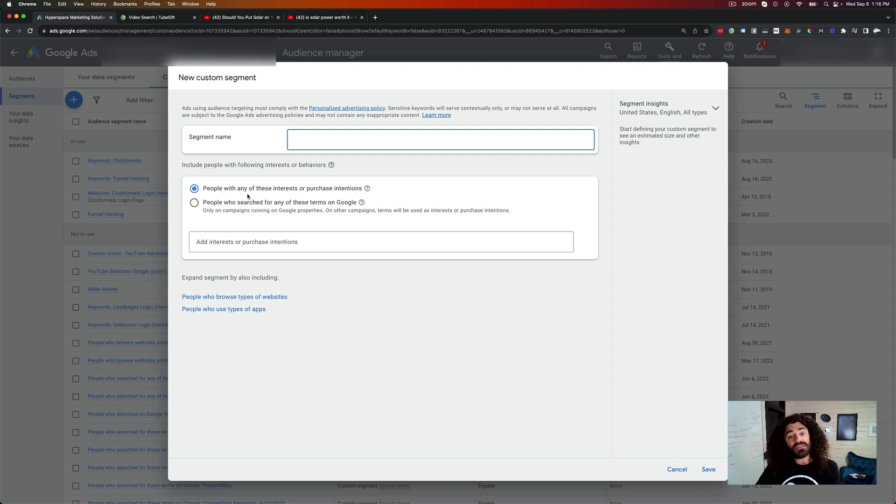
{"action": "left_click", "coordinate": [248, 298]}
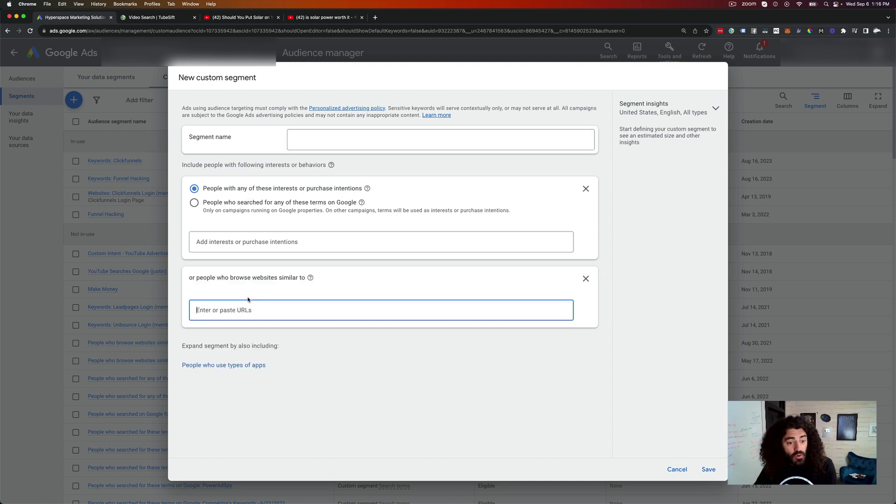
{"action": "left_click", "coordinate": [587, 188]}
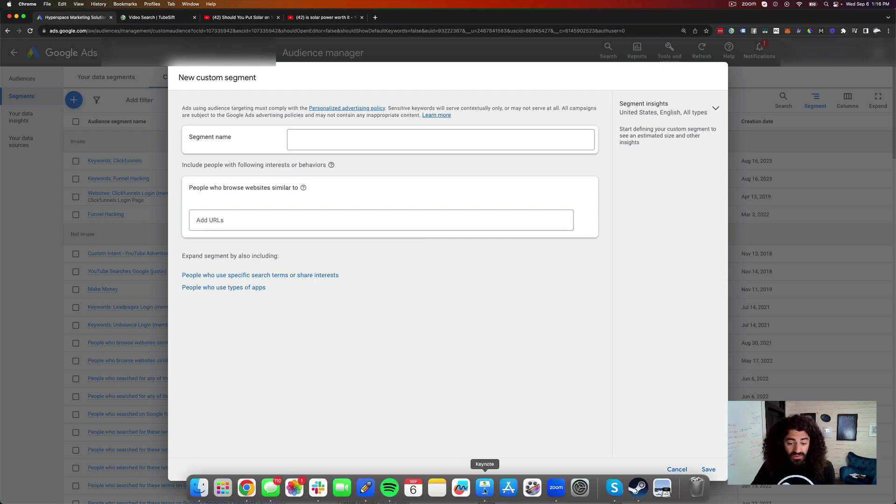
Switch to the Keynote presentation to examine the Google Support conversation about URL-based audiences, and return to Google Ads.
{"action": "left_click", "coordinate": [484, 499]}
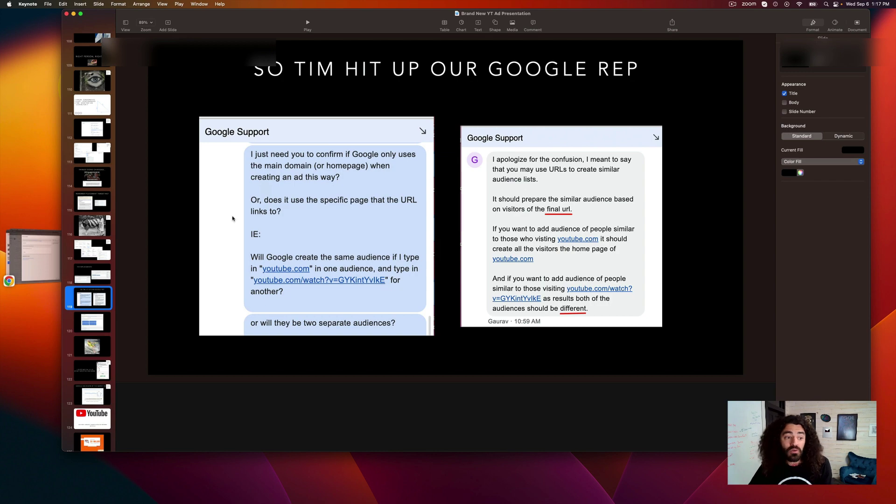
{"action": "left_click", "coordinate": [32, 257]}
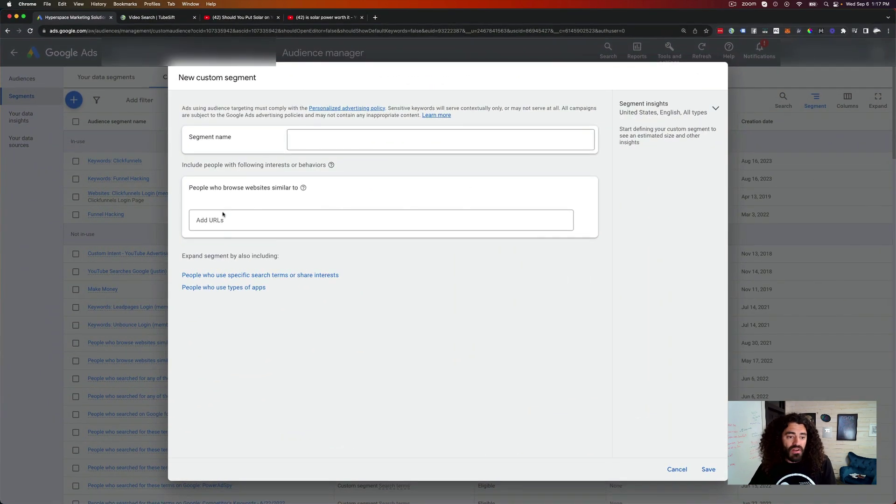
Add the ten copied YouTube video links as similar websites and name the custom segment "Is Solar Worth It Placements".
{"action": "type", "text": "www.youtube.com/watch?v=MIT_JUAUhfE www.youtube.com/watch?v=hxj8mNzv8PI www.youtube.com/watch?v=UJeSWbR6W04 www.youtube.com/watch?v=dhiWSsKUWEg www.youtube.com/watch?v=jxt3v7kTlvw www.youtube.com/watch?v=jUWhelmfXo4 www.youtube.com/watch?v=QVanNbp6a4w www.youtube.com/watch?v=OTj_R-c1KiY www.youtube.com/watch?v=7rZCEbuudqc www.youtube.com/watch?v=F6cfwukXu9g"}
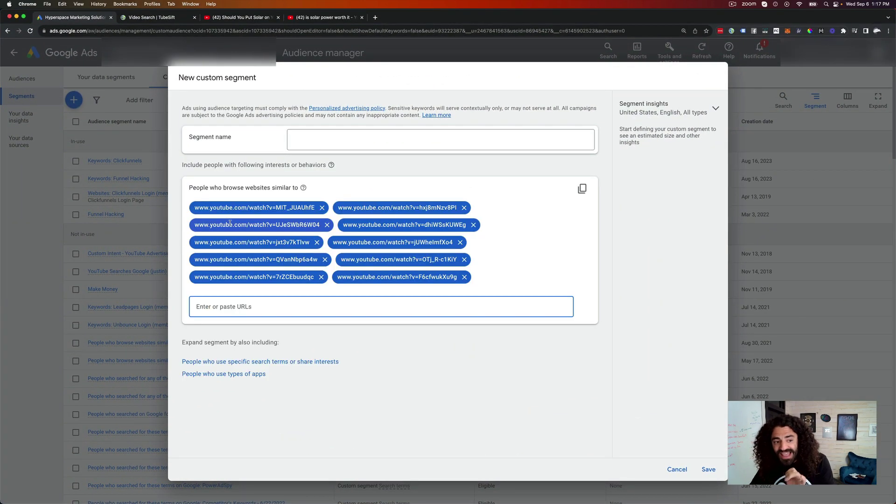
{"action": "left_click", "coordinate": [357, 141]}
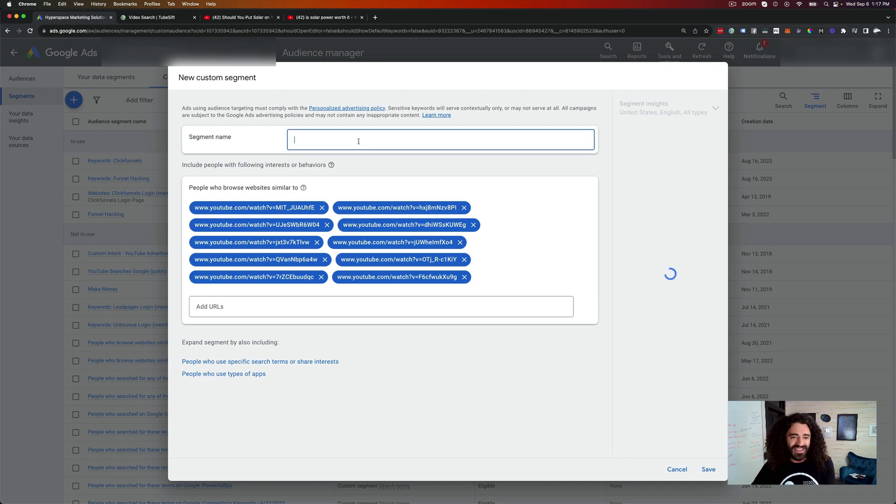
{"action": "type", "text": "Is Solar"}
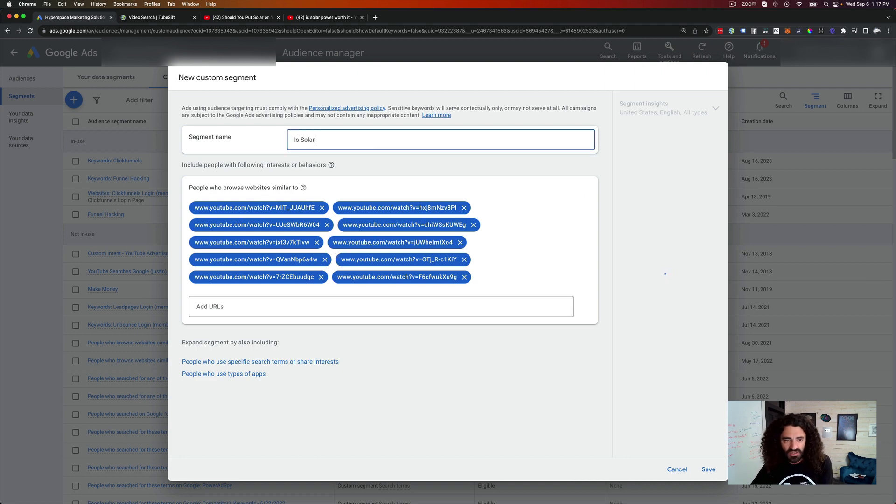
{"action": "type", "text": " Worth It Pl"}
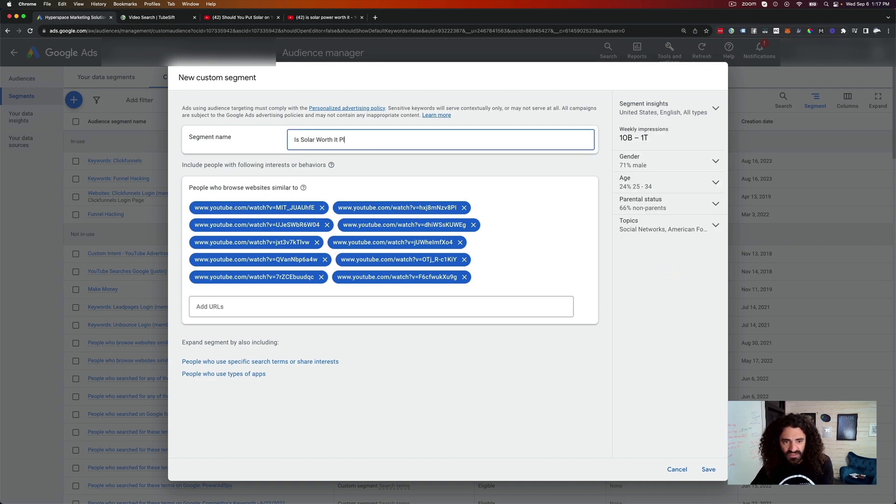
{"action": "type", "text": "acements"}
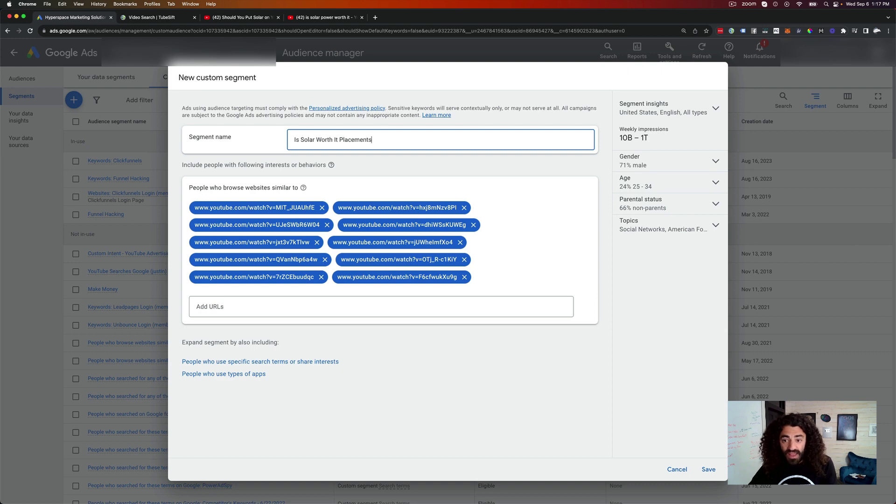
Check the topics in the segment insights and save the custom segment.
{"action": "left_click", "coordinate": [650, 225]}
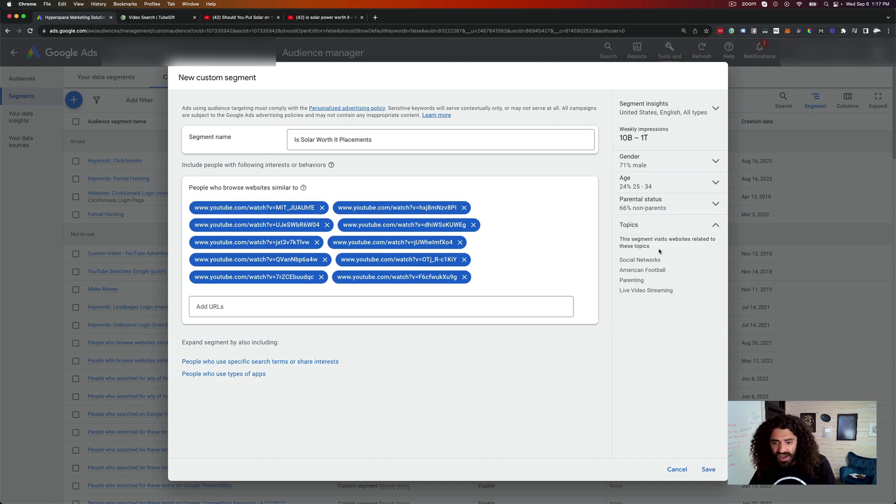
{"action": "left_click", "coordinate": [663, 227]}
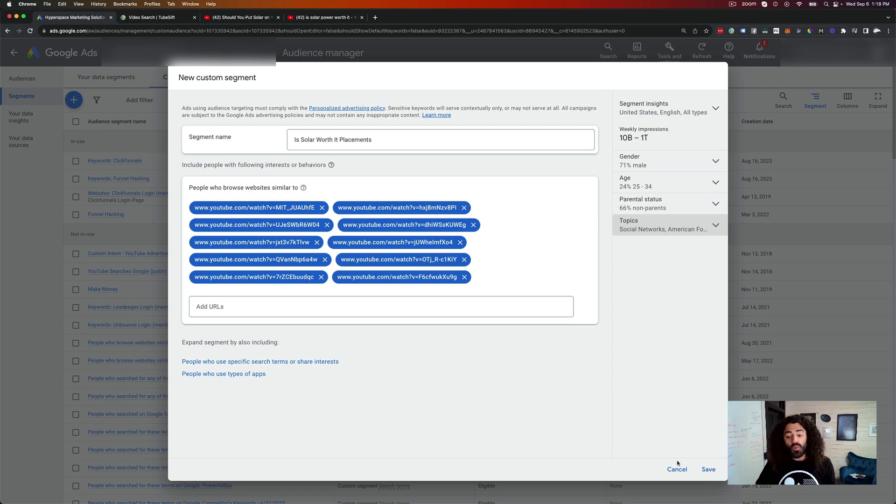
{"action": "left_click", "coordinate": [713, 469]}
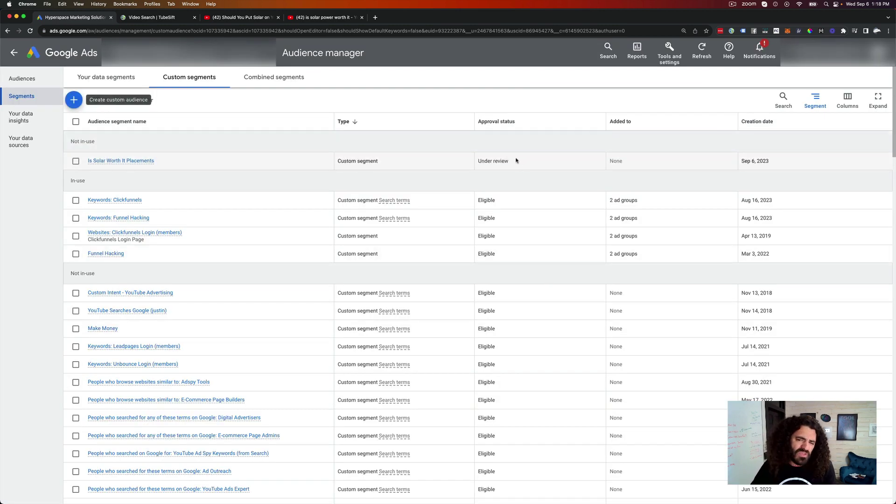
{"action": "triple_click", "coordinate": [500, 159]}
{"action": "left_click", "coordinate": [533, 166]}
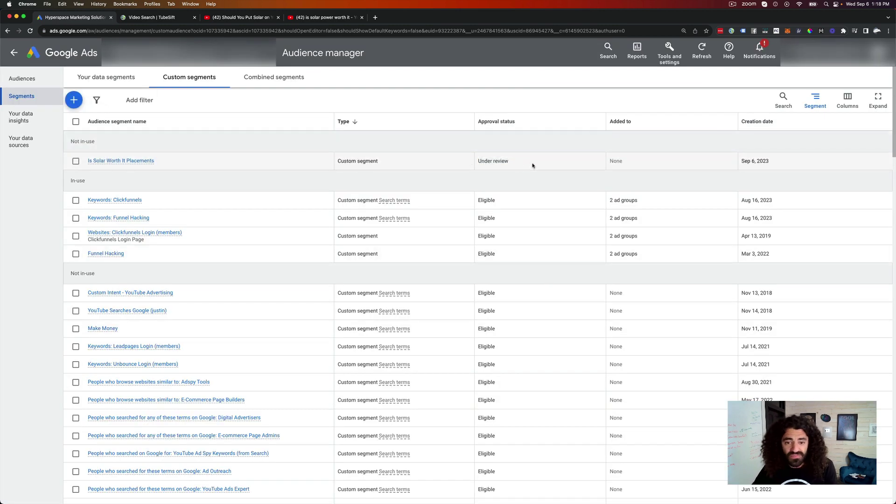
Return to the campaigns and create a new Video campaign with the Sales objective and the Drive conversions subtype.
{"action": "left_click", "coordinate": [15, 54]}
{"action": "left_click", "coordinate": [182, 218]}
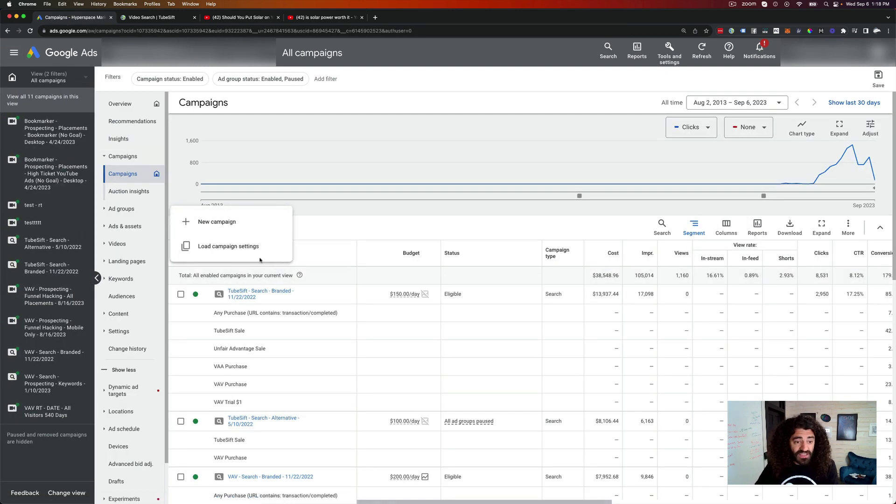
{"action": "left_click", "coordinate": [195, 222]}
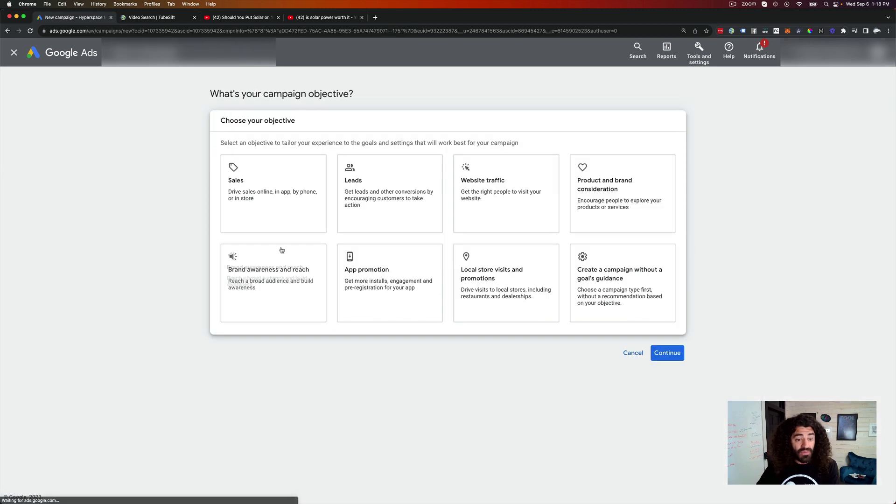
{"action": "left_click", "coordinate": [273, 189]}
{"action": "scroll", "coordinate": [272, 189], "scroll_direction": "down", "scroll_amount": 2}
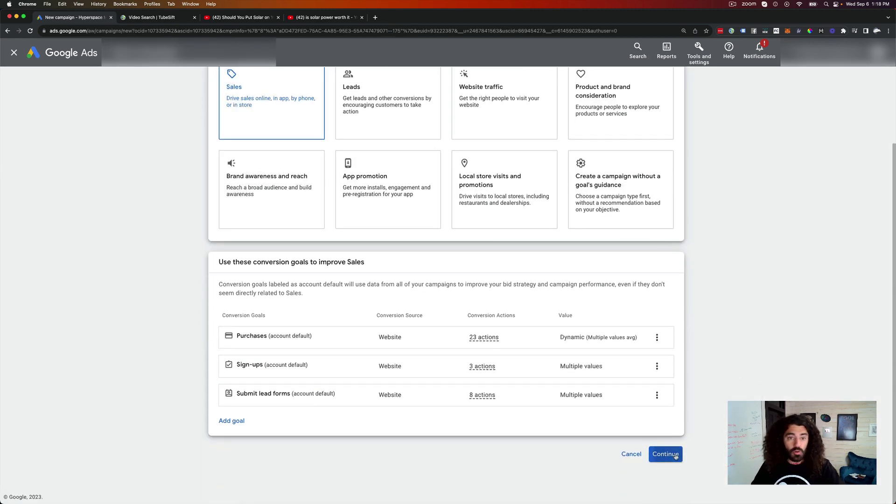
{"action": "left_click", "coordinate": [675, 455]}
{"action": "left_click", "coordinate": [276, 427]}
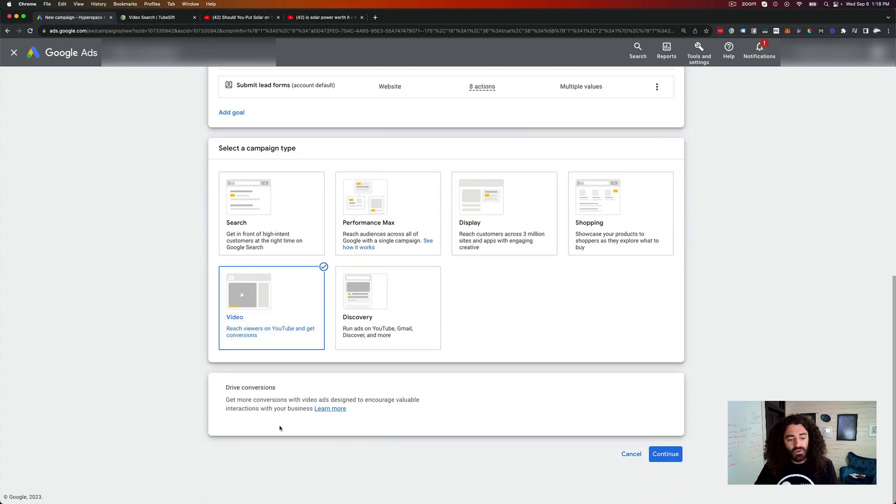
{"action": "left_click", "coordinate": [665, 454]}
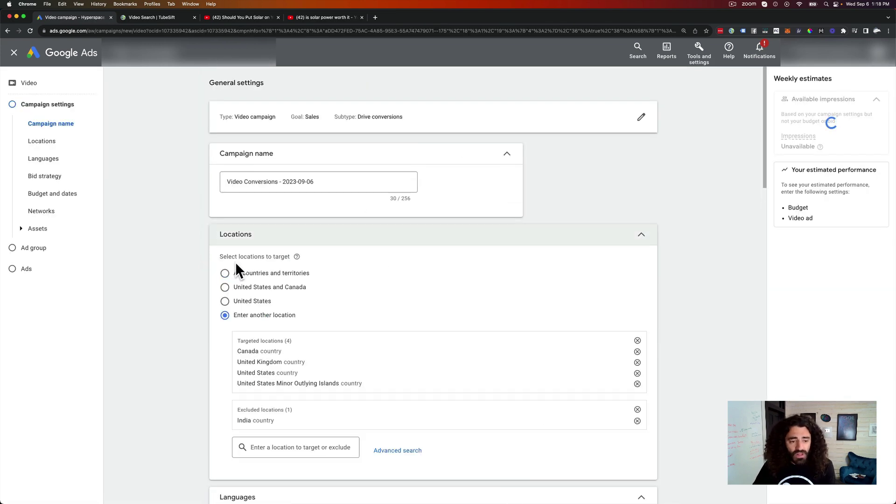
Start a new audience for the video campaign's ad group, leaving the campaign settings at their defaults.
{"action": "scroll", "coordinate": [233, 280], "scroll_direction": "down", "scroll_amount": 3}
{"action": "scroll", "coordinate": [232, 284], "scroll_direction": "down", "scroll_amount": 10}
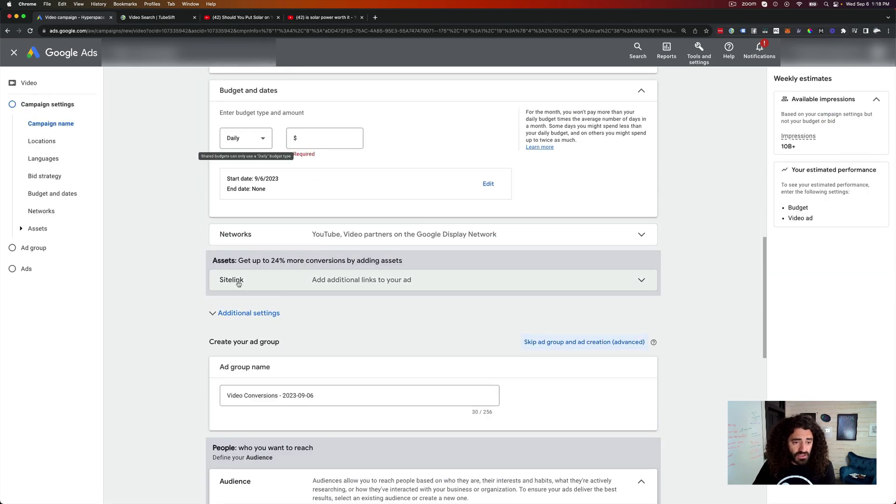
{"action": "scroll", "coordinate": [331, 384], "scroll_direction": "down", "scroll_amount": 5}
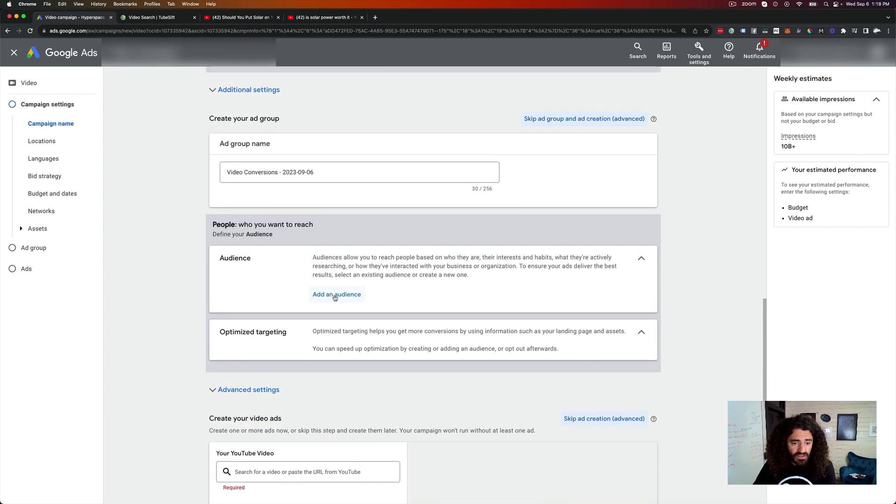
{"action": "left_click", "coordinate": [334, 294]}
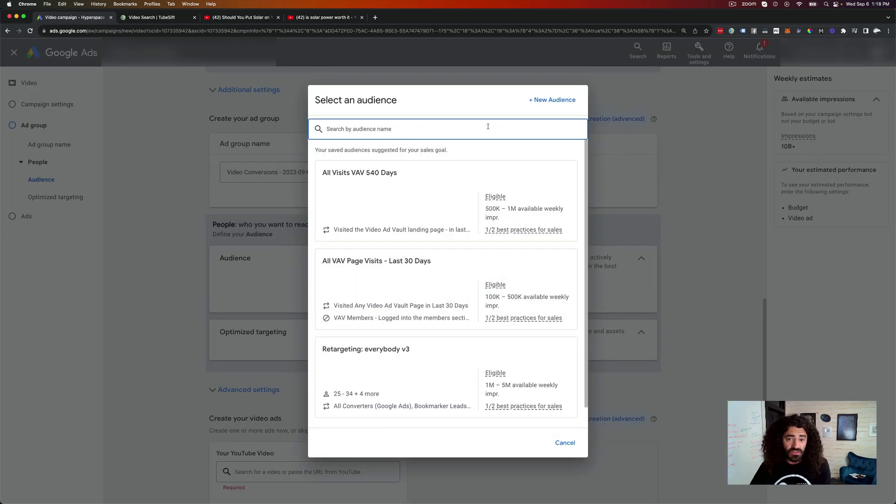
{"action": "left_click", "coordinate": [575, 105]}
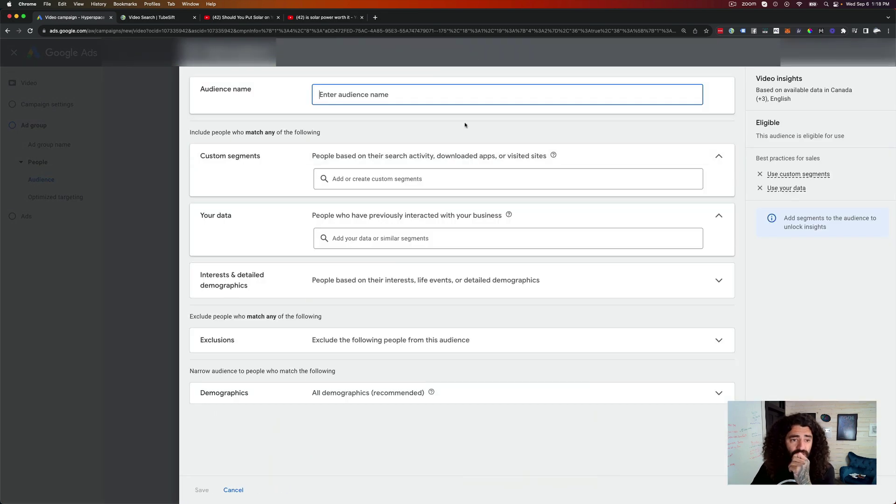
Browse the existing custom segments available for the new audience to look for the solar placements segment.
{"action": "left_click", "coordinate": [358, 180]}
{"action": "left_click", "coordinate": [373, 176]}
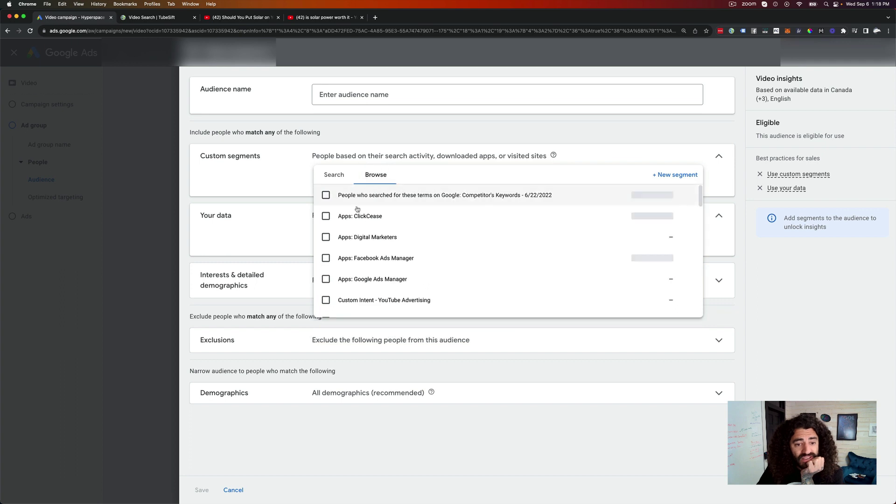
{"action": "left_click", "coordinate": [333, 178]}
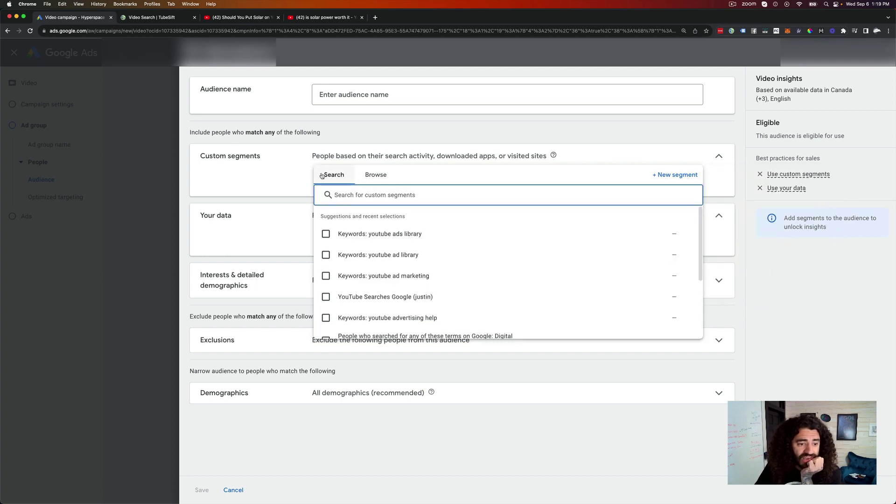
{"action": "left_click", "coordinate": [389, 179]}
{"action": "scroll", "coordinate": [449, 210], "scroll_direction": "down", "scroll_amount": 5}
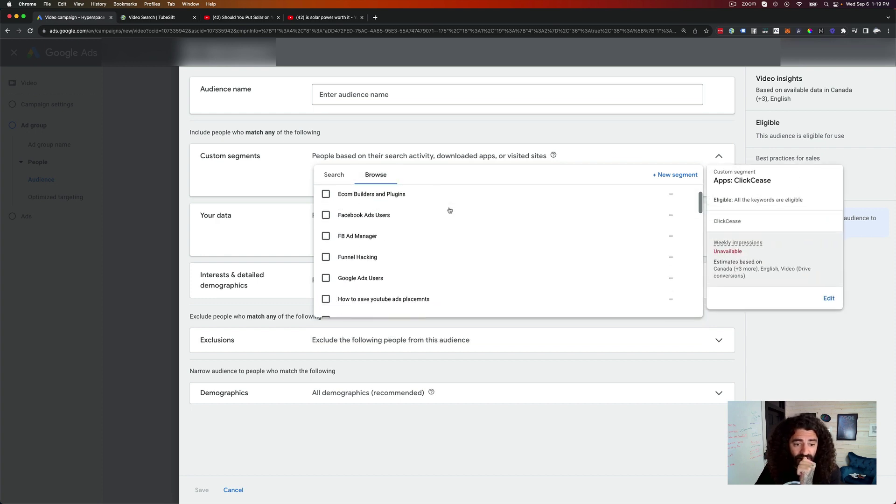
{"action": "scroll", "coordinate": [449, 210], "scroll_direction": "up", "scroll_amount": 2}
{"action": "scroll", "coordinate": [450, 210], "scroll_direction": "down", "scroll_amount": 3}
{"action": "scroll", "coordinate": [449, 210], "scroll_direction": "up", "scroll_amount": 5}
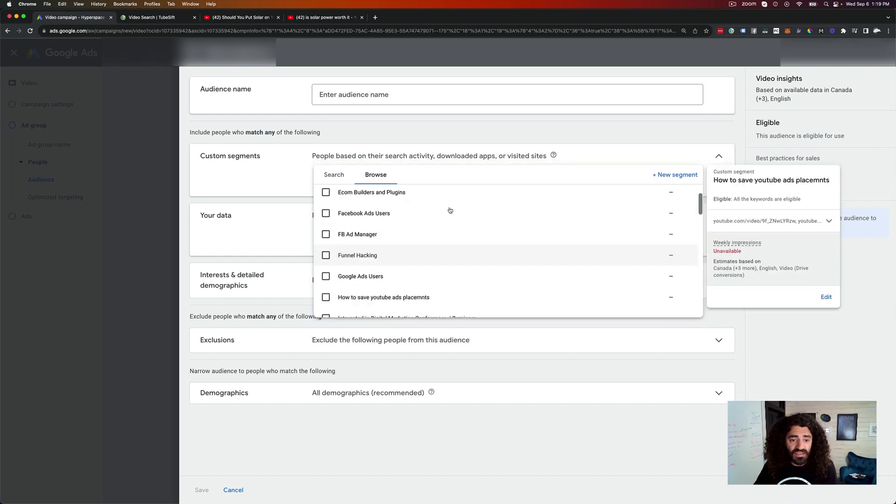
Search the custom segments for "placements", look through the matches, and clear the search.
{"action": "left_click", "coordinate": [334, 174]}
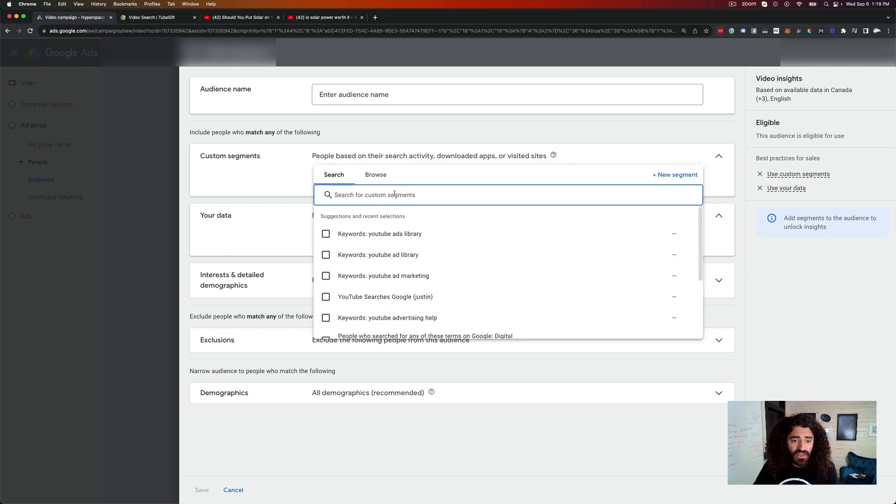
{"action": "type", "text": "plac"}
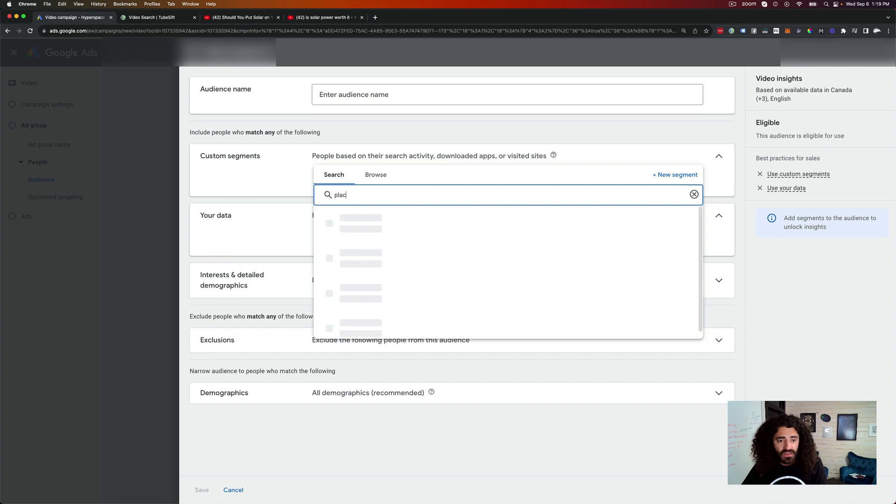
{"action": "type", "text": "ements"}
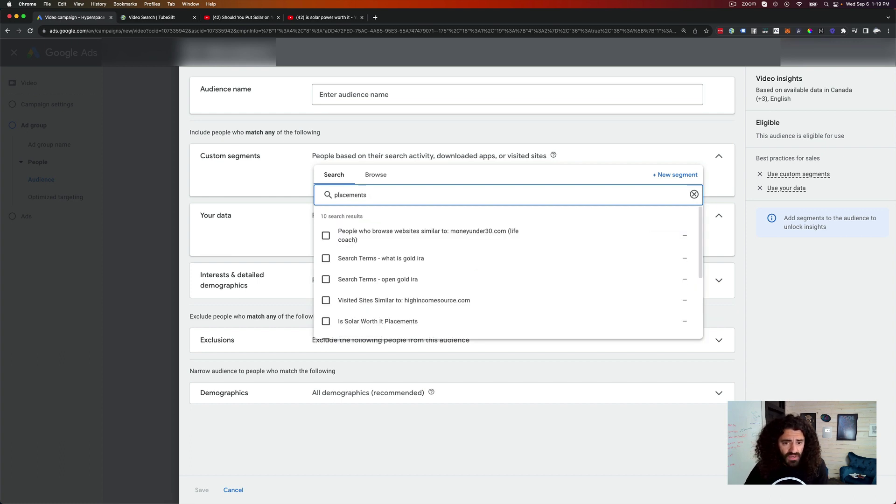
{"action": "scroll", "coordinate": [431, 248], "scroll_direction": "down", "scroll_amount": 2}
{"action": "scroll", "coordinate": [430, 248], "scroll_direction": "down", "scroll_amount": 3}
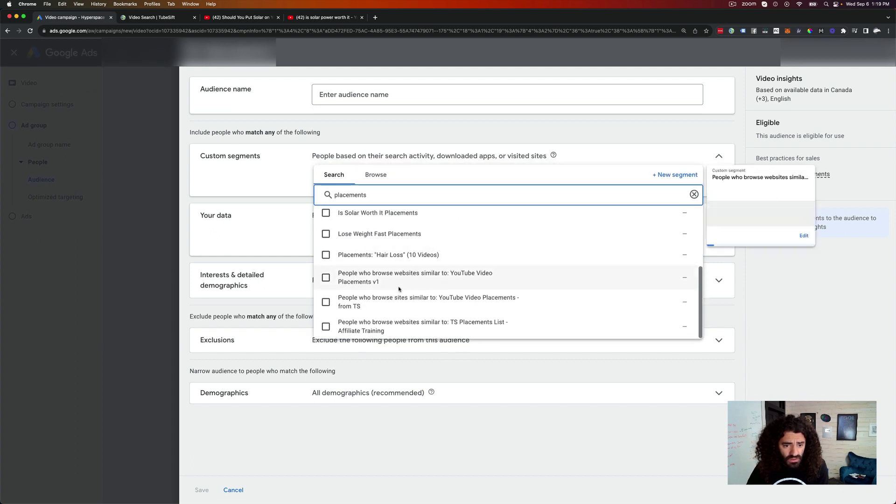
{"action": "left_click", "coordinate": [435, 282]}
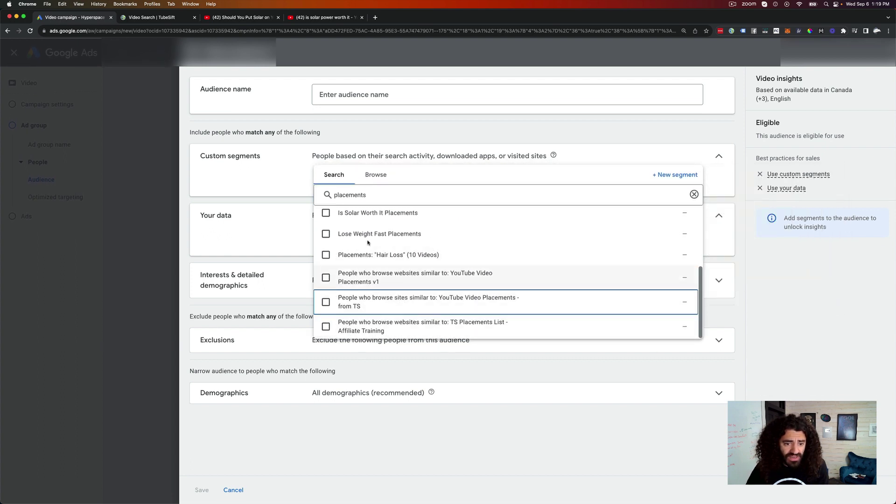
{"action": "left_click", "coordinate": [375, 199]}
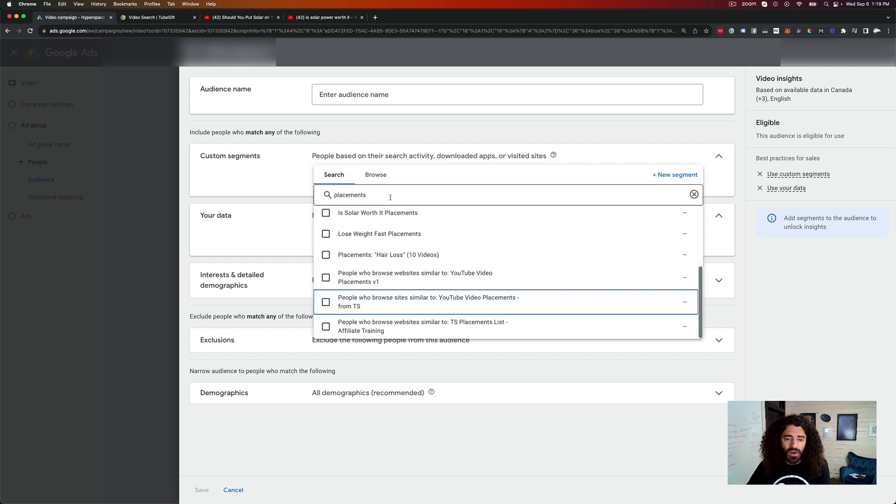
{"action": "left_click_drag", "start_coordinate": [387, 196], "coordinate": [321, 197]}
{"action": "key", "text": "BackSpace"}
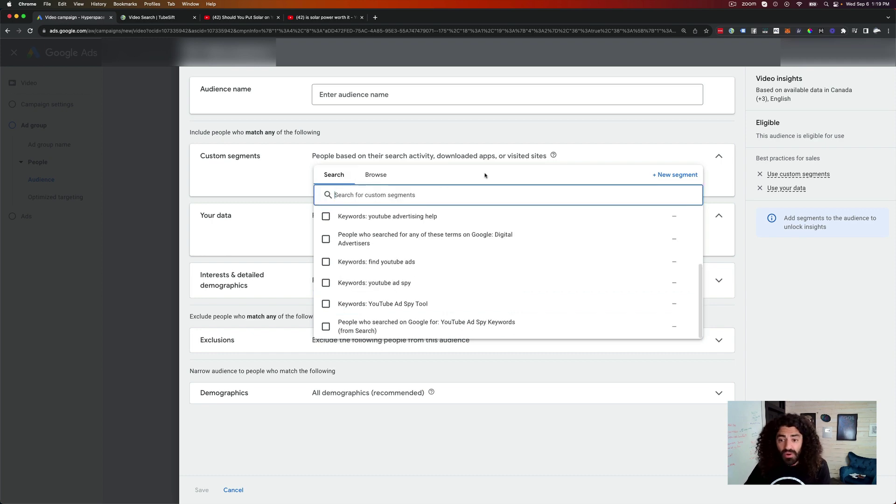
Start a new custom segment within the audience, based only on people who browse websites similar to the ten copied YouTube video links.
{"action": "left_click", "coordinate": [676, 175]}
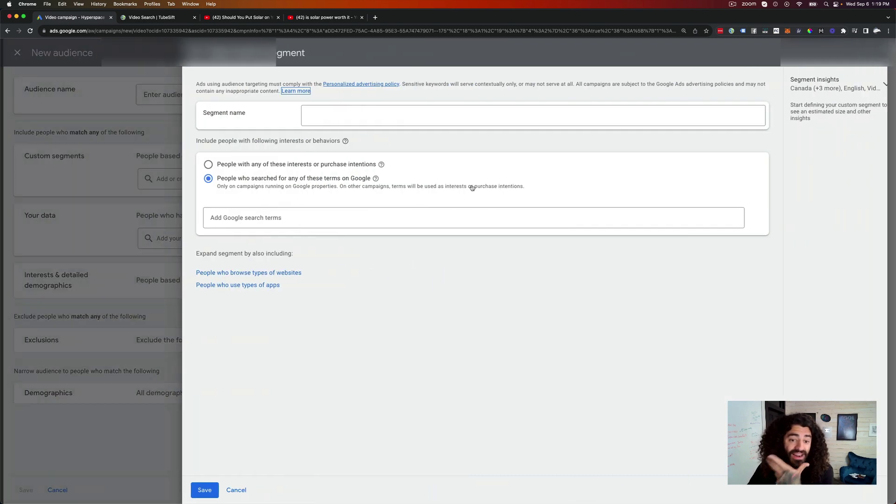
{"action": "left_click", "coordinate": [279, 272]}
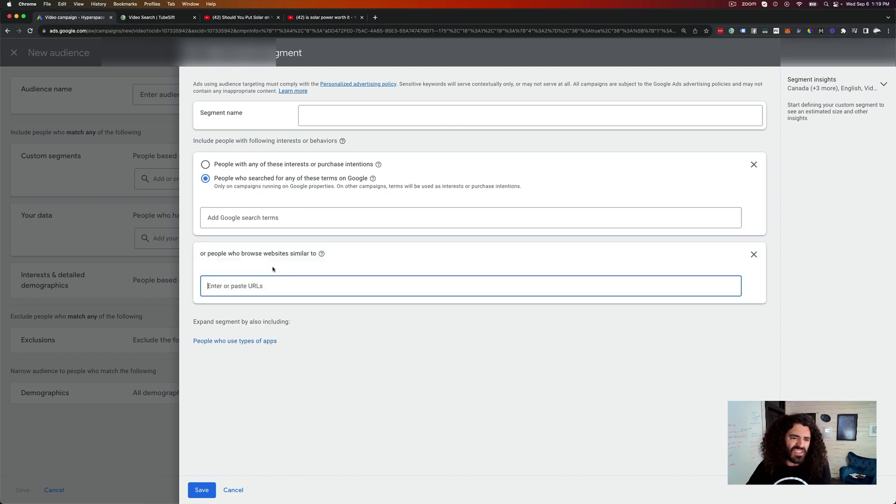
{"action": "left_click", "coordinate": [754, 164]}
{"action": "type", "text": "www.youtube.com/watch?v=MIT_JUAUhfE www.youtube.com/watch?v=hxj8mNzv8PI www.youtube.com/watch?v=UJeSWbR6W04 www.youtube.com/watch?v=dhiWSsKUWEg www.youtube.com/watch?v=jxt3v7kTIvw www.youtube.com/watch?v=jUWhelmfXo4 www.youtube.com/watch?v=QVanNbp6a4w www.youtube.com/watch?v=OTj_R-c1KiY www.youtube.com/watch?v=7rZCEbuudqc www.youtube.com/watch?v=F6cfwukXu9g"}
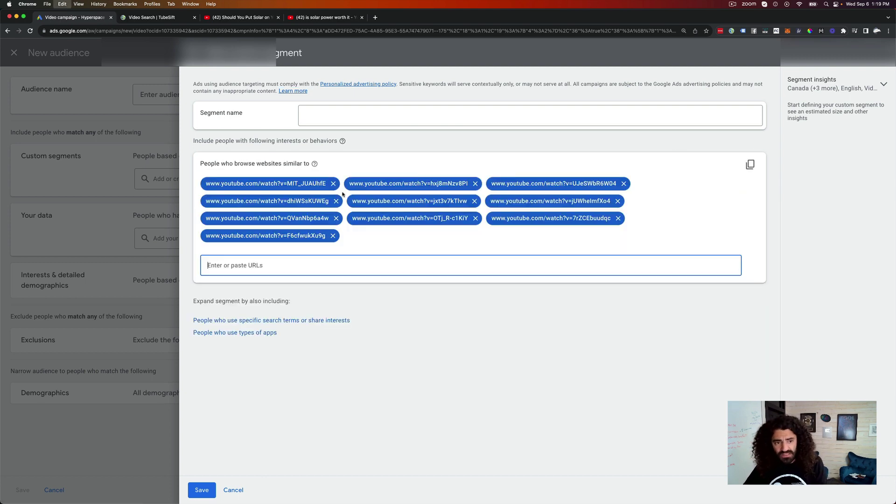
Name the custom segment "Solar Worth It Placements" and save it into the new audience.
{"action": "left_click", "coordinate": [376, 110]}
{"action": "type", "text": "Sol"}
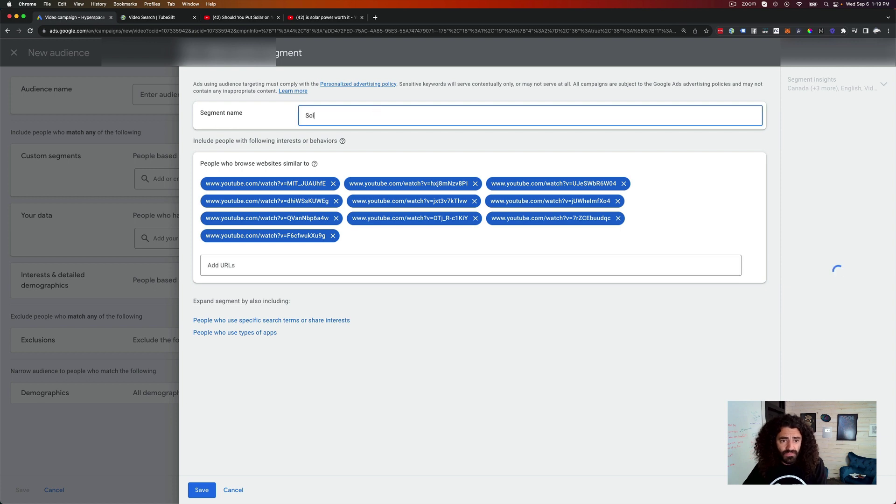
{"action": "type", "text": "ar Wort"}
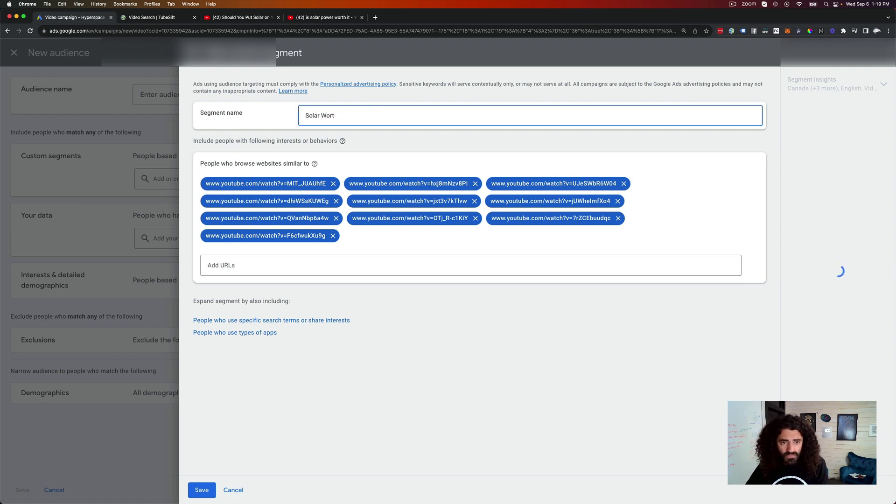
{"action": "type", "text": "h It Pla"}
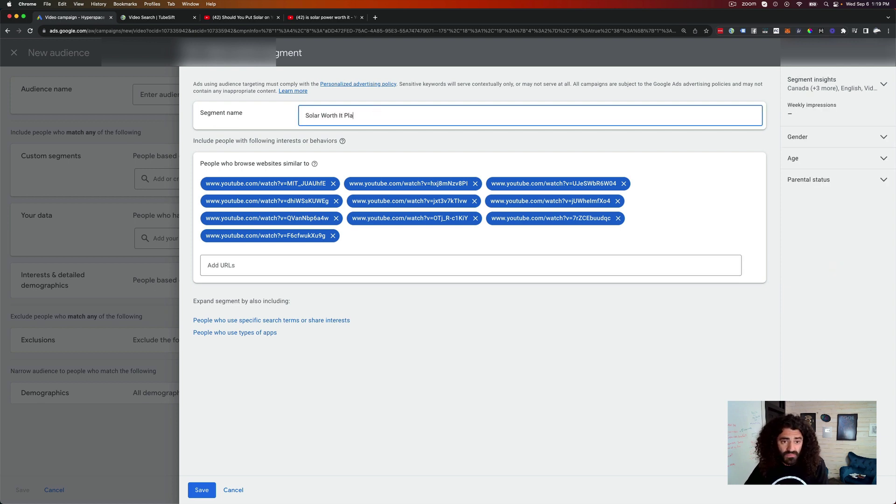
{"action": "type", "text": "cements"}
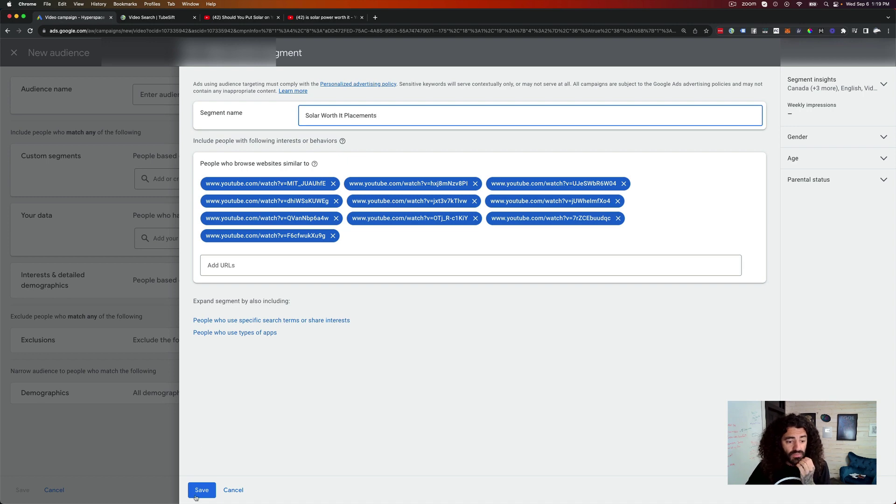
{"action": "left_click", "coordinate": [203, 491]}
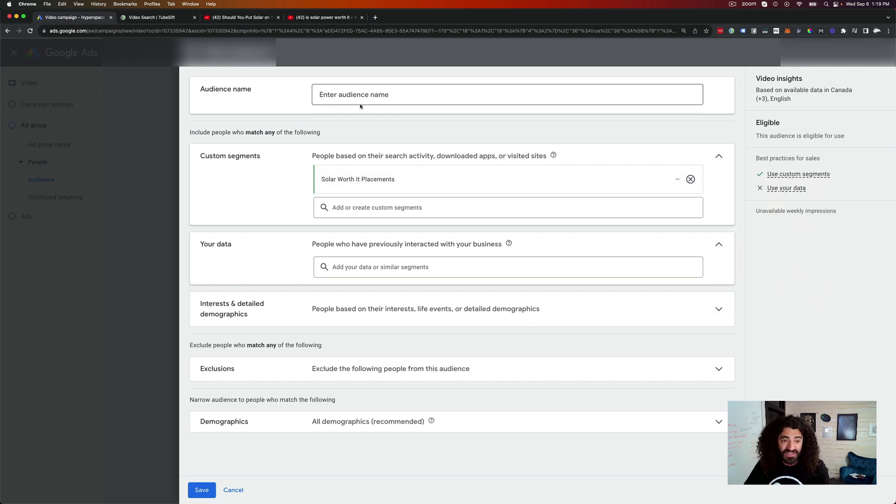
Review the audience's interests, exclusions, demographics and additional demographics options without changing them, and cancel the new audience.
{"action": "left_click", "coordinate": [392, 316]}
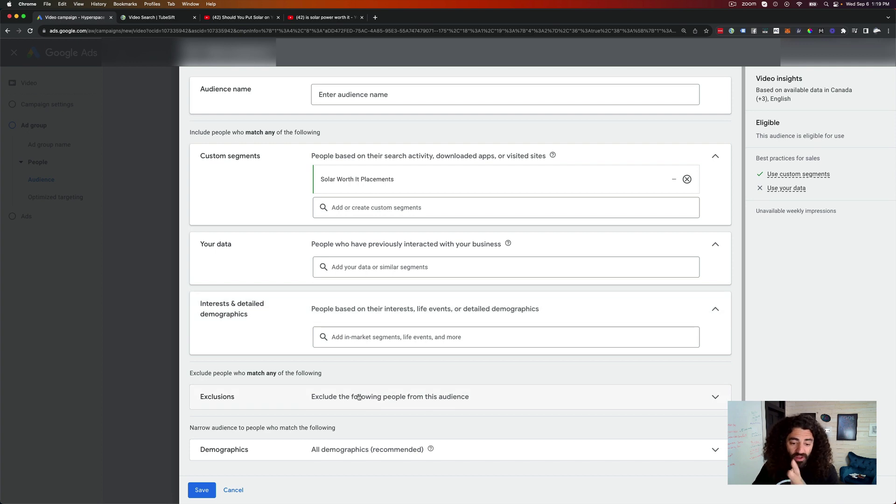
{"action": "left_click", "coordinate": [358, 397]}
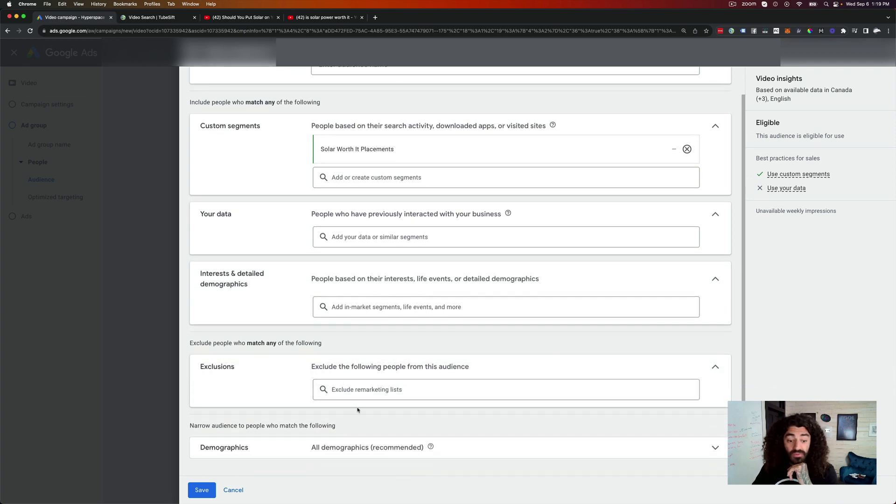
{"action": "left_click", "coordinate": [381, 449]}
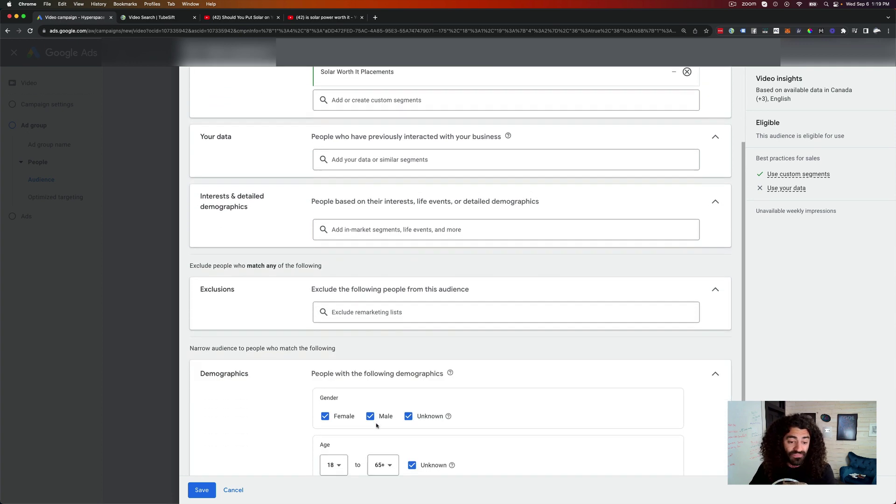
{"action": "left_click", "coordinate": [381, 436]}
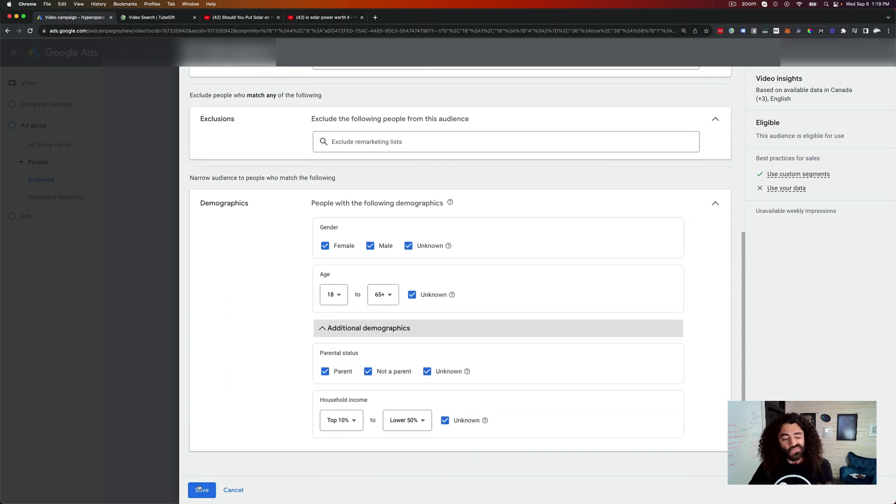
{"action": "left_click", "coordinate": [233, 490]}
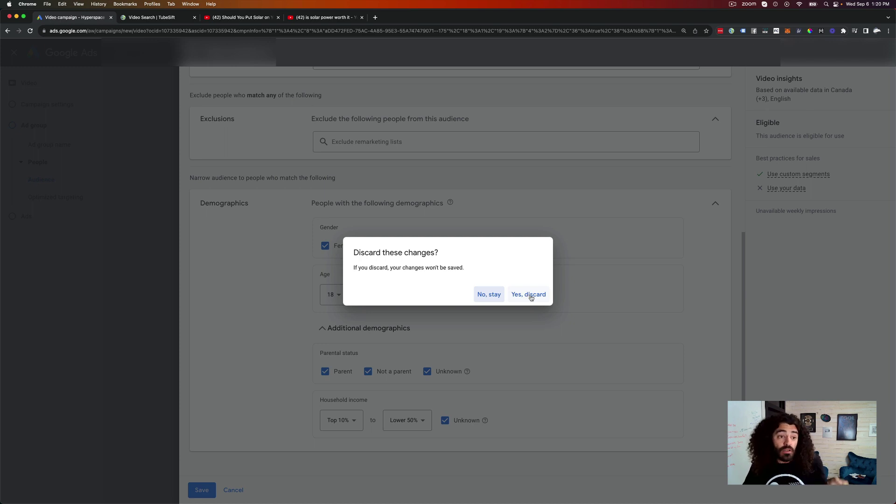
Switch to TubeSift and review the "is solar worth it" video search, including its available maximum result counts.
{"action": "left_click", "coordinate": [159, 18]}
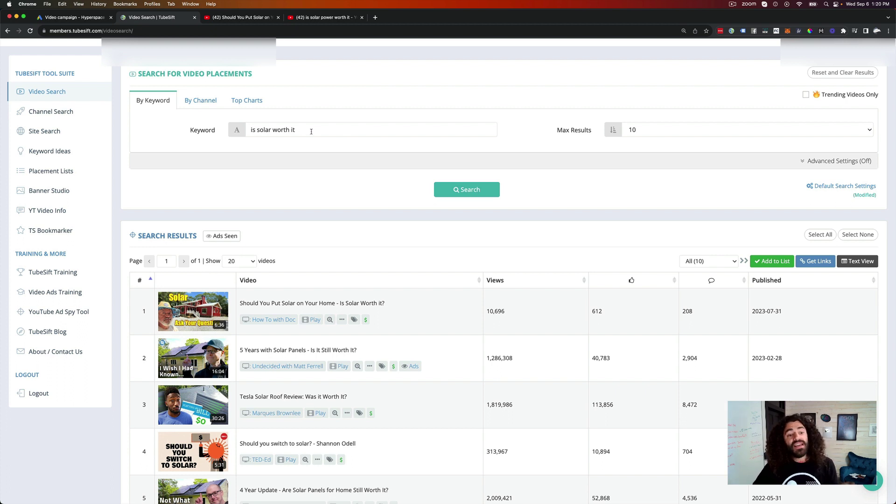
{"action": "left_click_drag", "start_coordinate": [312, 131], "coordinate": [223, 134]}
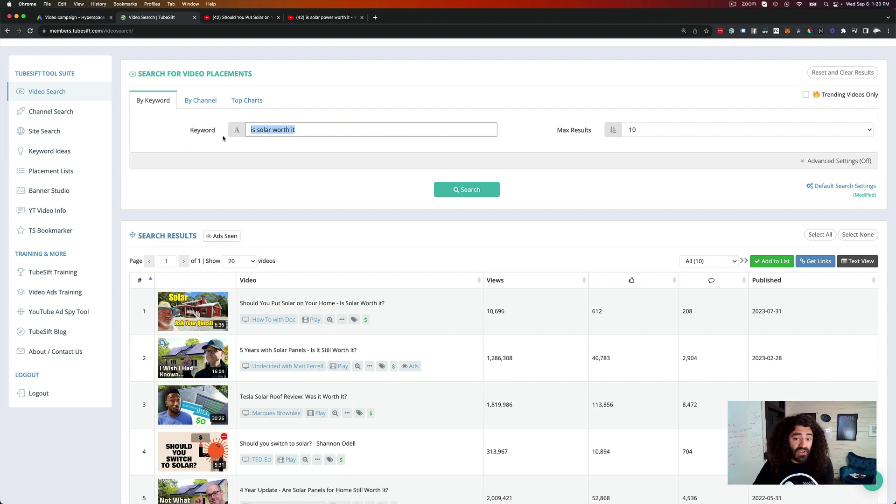
{"action": "left_click", "coordinate": [643, 130]}
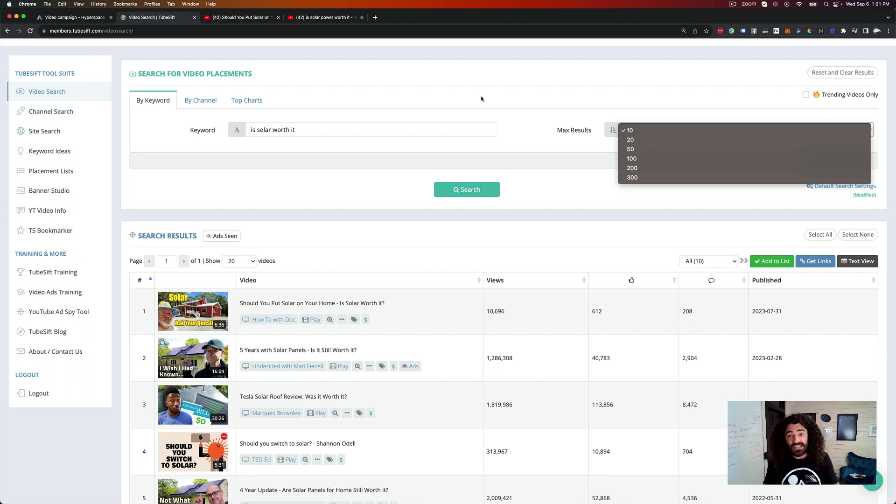
{"action": "left_click", "coordinate": [504, 86]}
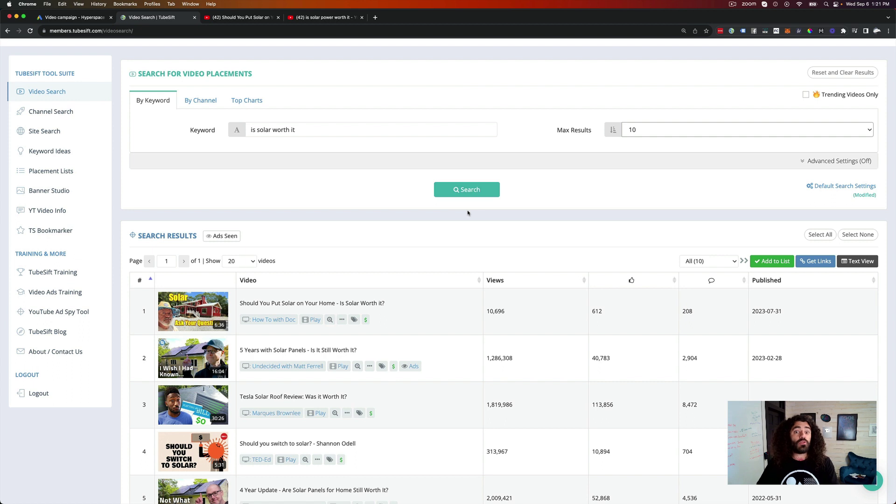
{"action": "scroll", "coordinate": [468, 211], "scroll_direction": "down", "scroll_amount": 2}
{"action": "scroll", "coordinate": [466, 210], "scroll_direction": "up", "scroll_amount": 3}
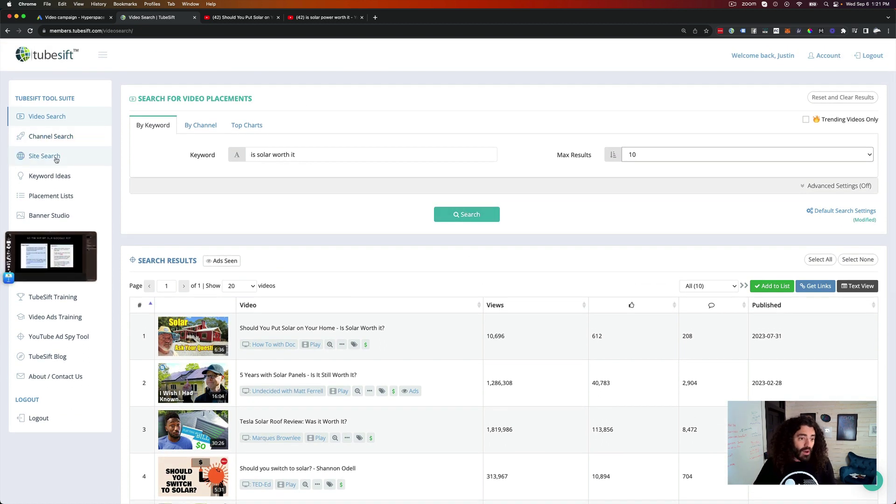
Return to Google Ads, discard the unsaved audience, and open the custom segments in the Audience manager.
{"action": "left_click", "coordinate": [91, 20]}
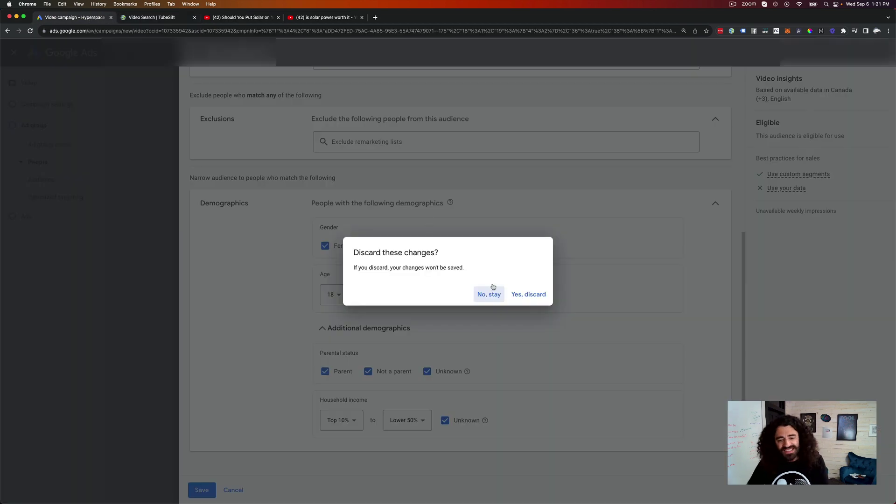
{"action": "left_click", "coordinate": [520, 295]}
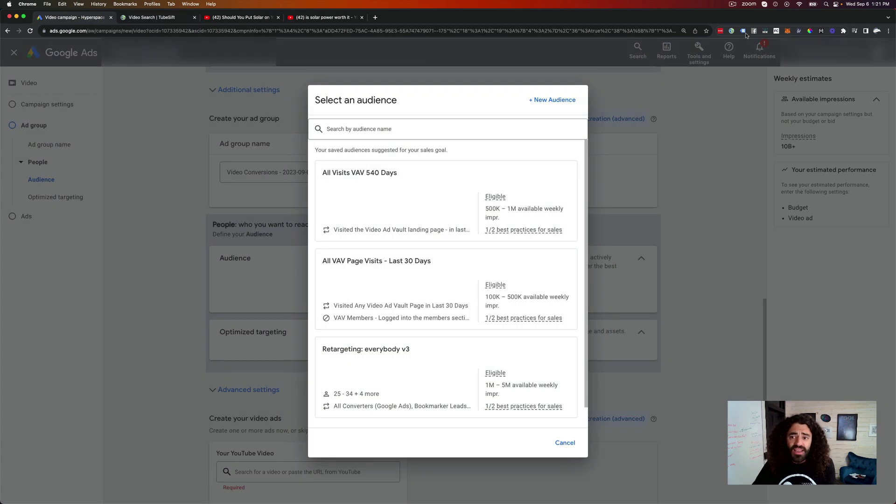
{"action": "left_click", "coordinate": [702, 55]}
{"action": "left_click", "coordinate": [702, 56]}
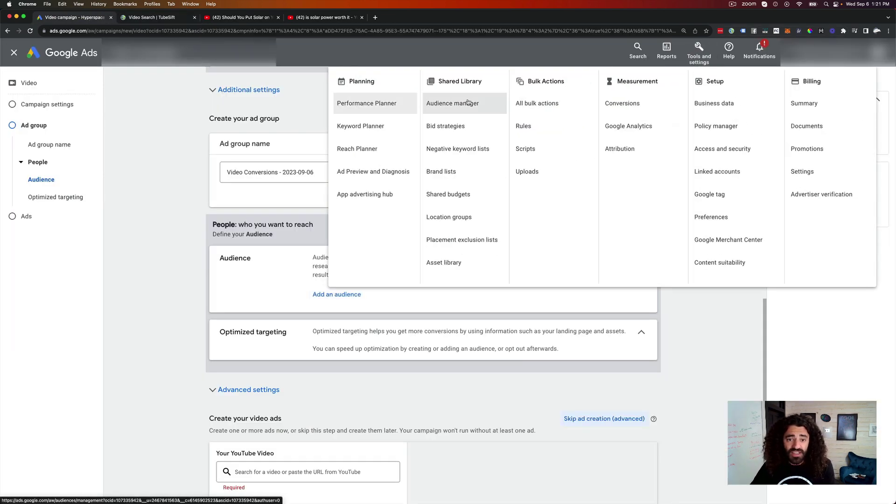
{"action": "left_click", "coordinate": [427, 103]}
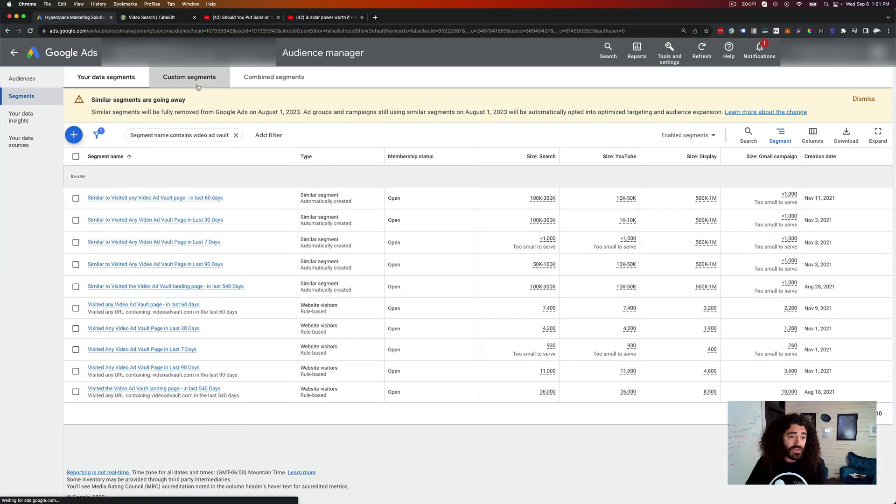
{"action": "left_click", "coordinate": [189, 77]}
Start a custom segment of people who searched Google terms or browse types of websites, entering "keywords here" as the search term.
{"action": "left_click", "coordinate": [73, 100]}
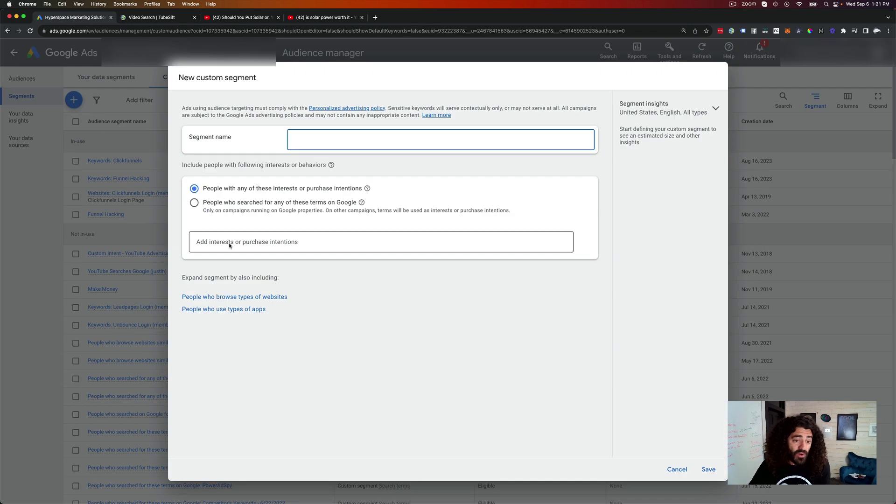
{"action": "left_click", "coordinate": [195, 204]}
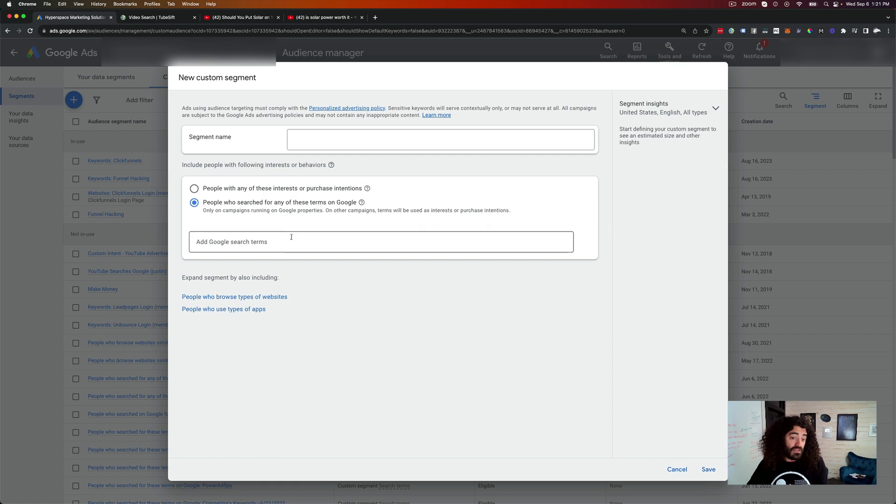
{"action": "left_click", "coordinate": [238, 297]}
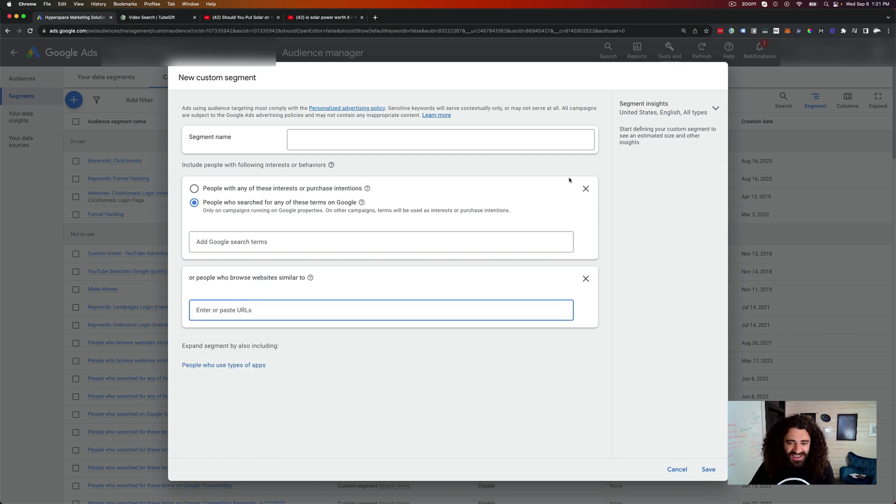
{"action": "left_click", "coordinate": [256, 241]}
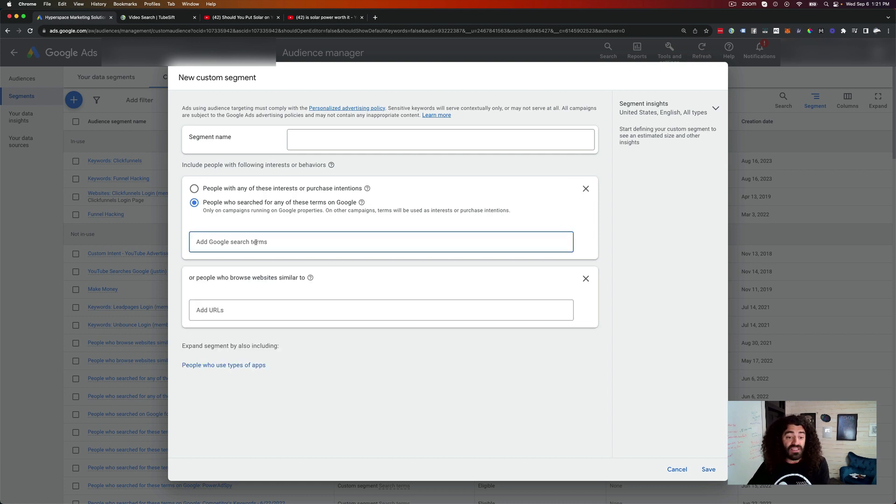
{"action": "type", "text": "keywo"}
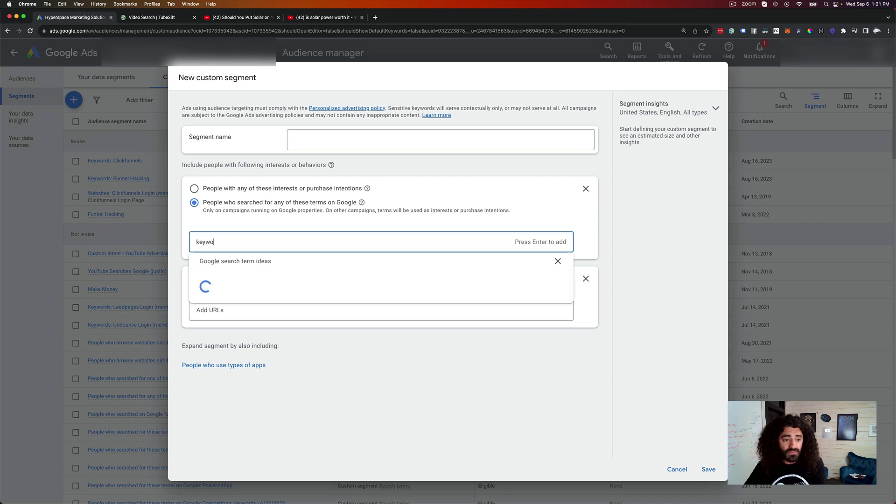
{"action": "type", "text": "rds here"}
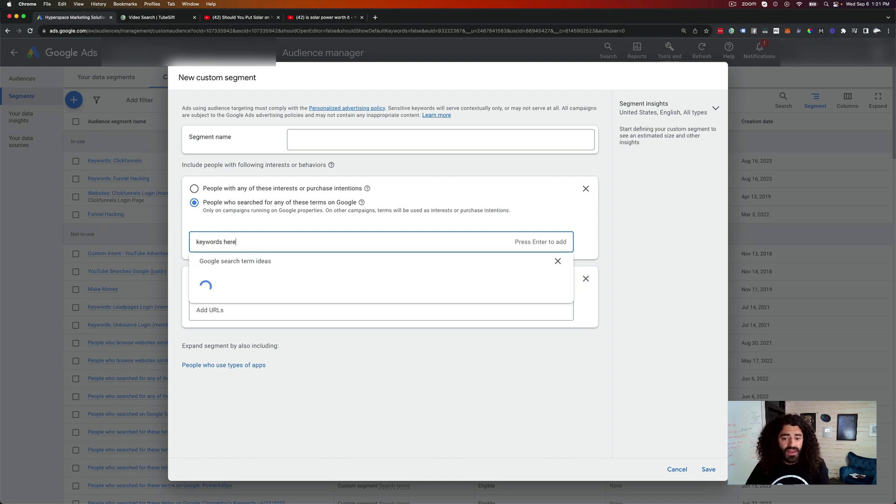
Switch to TubeSift's Keyword Ideas tool and view the keyword sources it offers.
{"action": "left_click", "coordinate": [163, 19]}
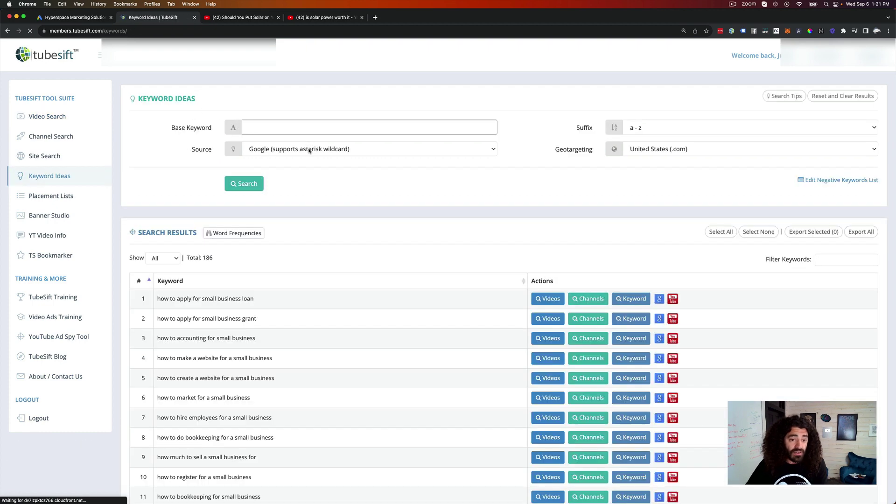
{"action": "left_click", "coordinate": [248, 149]}
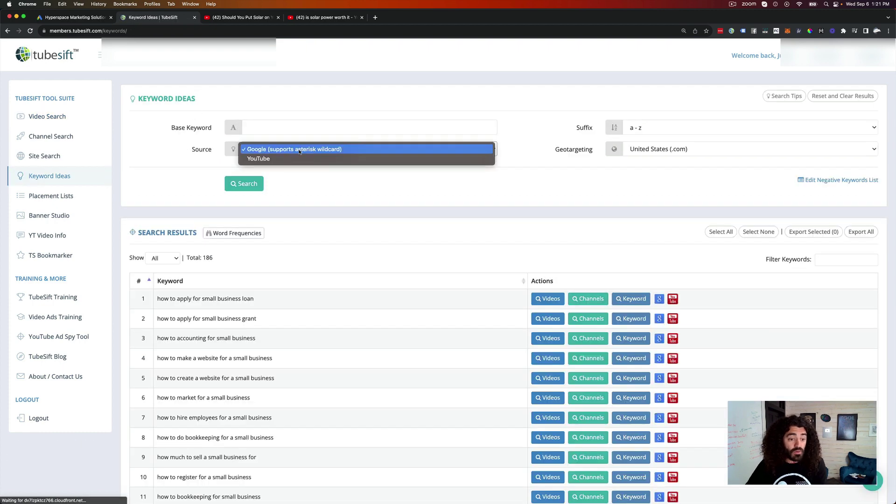
{"action": "left_click", "coordinate": [157, 151]}
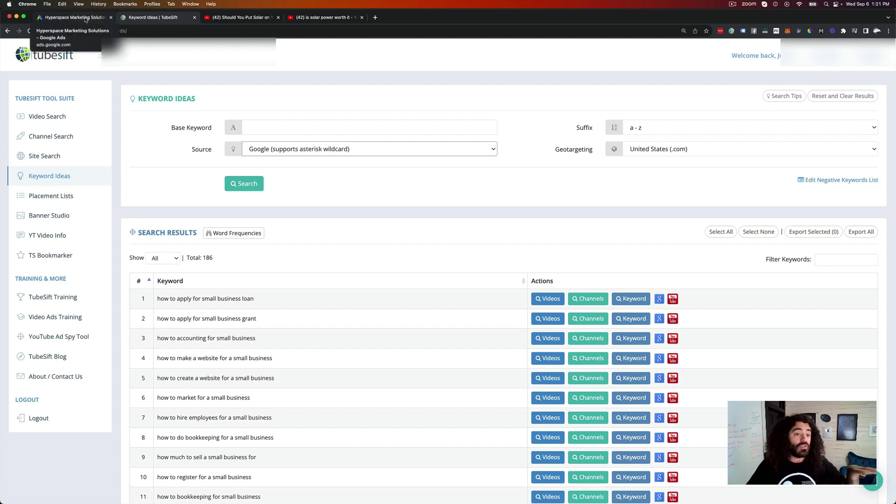
Return to Google Ads and remove the search terms section from the custom segment, keeping only people who browse similar websites.
{"action": "left_click", "coordinate": [86, 20]}
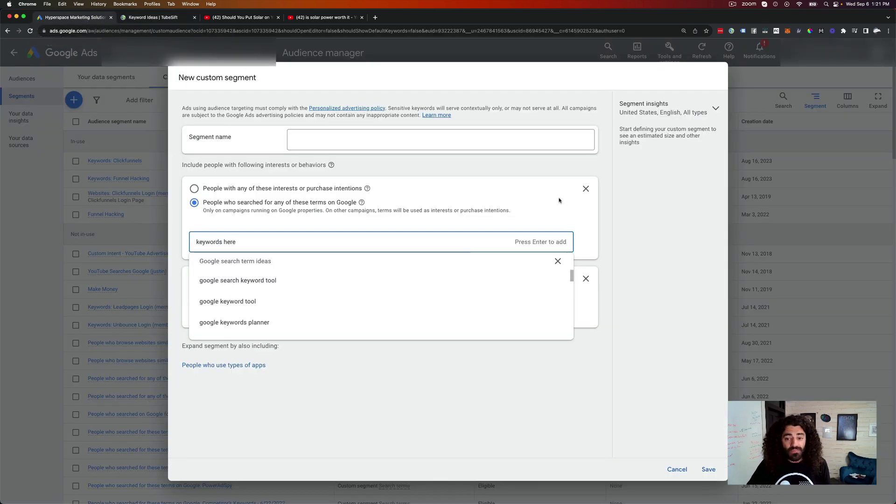
{"action": "left_click", "coordinate": [585, 189]}
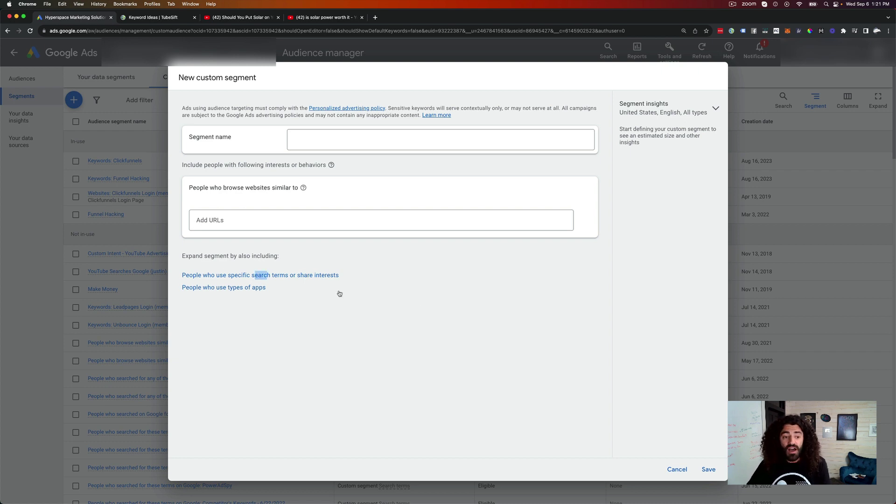
{"action": "left_click", "coordinate": [344, 220]}
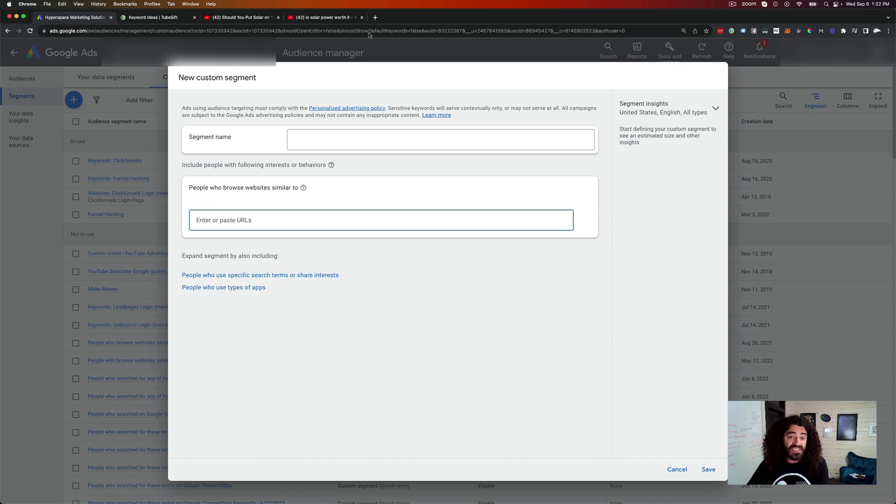
Open TubeSift's Site Search and look through the listed websites about whether solar panels are worth it.
{"action": "left_click", "coordinate": [149, 19]}
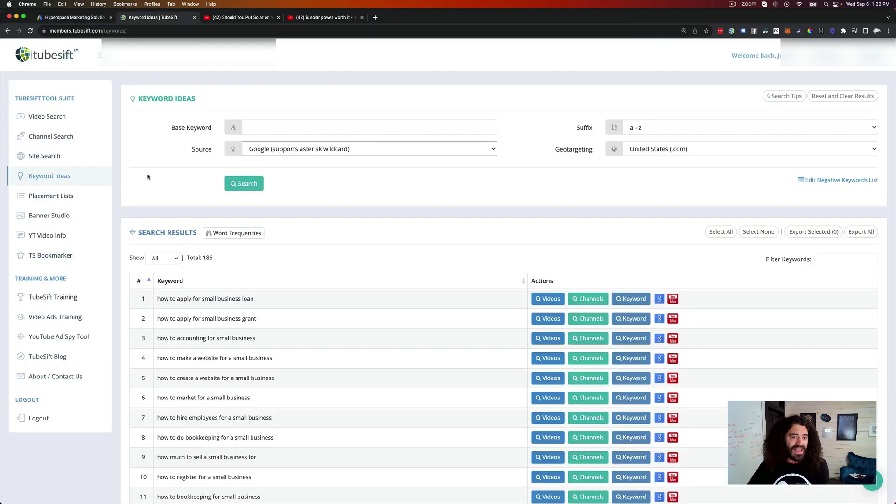
{"action": "left_click", "coordinate": [37, 161]}
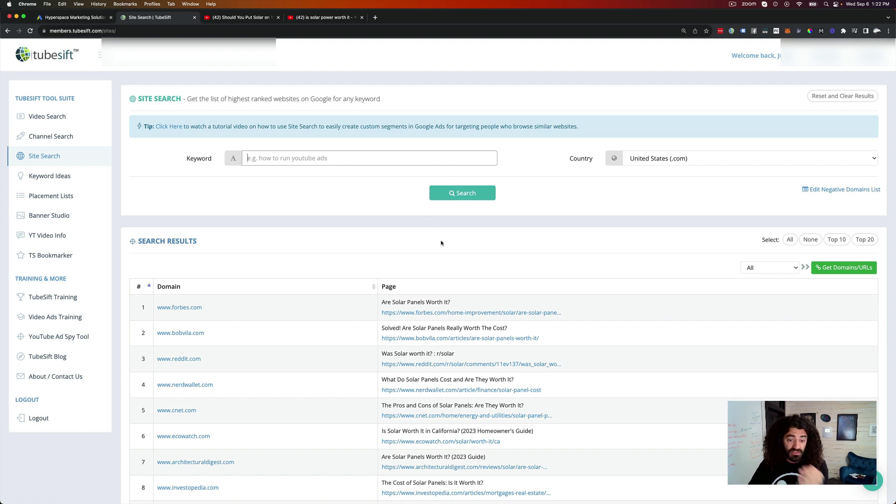
{"action": "scroll", "coordinate": [371, 257], "scroll_direction": "down", "scroll_amount": 3}
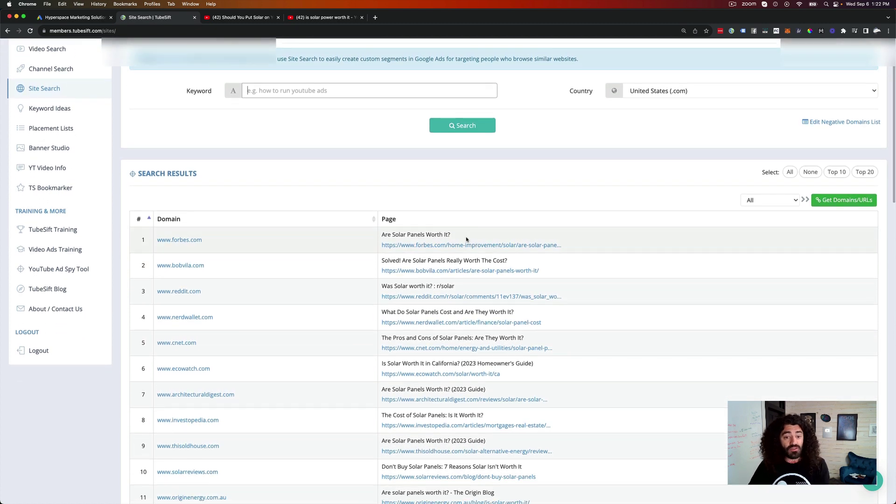
{"action": "scroll", "coordinate": [408, 182], "scroll_direction": "up", "scroll_amount": 1}
{"action": "scroll", "coordinate": [411, 196], "scroll_direction": "down", "scroll_amount": 10}
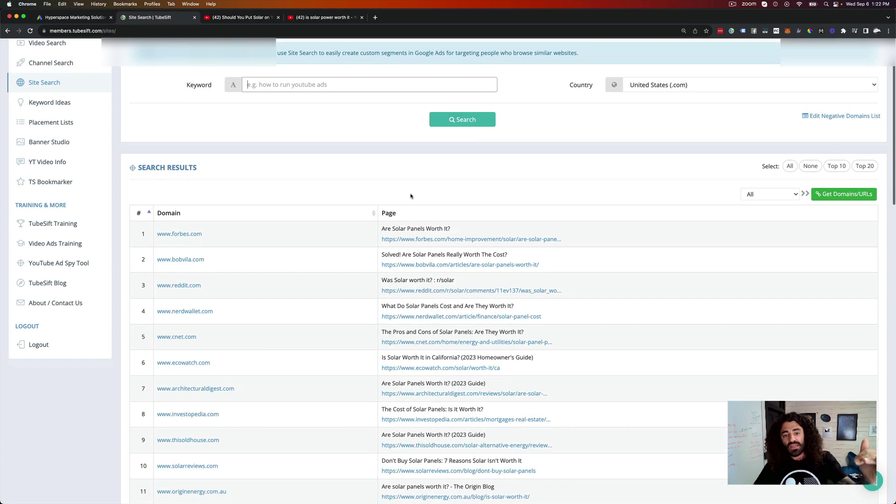
Look over the listed solar websites, then get all of the Site Search results as full page URLs and copy the list.
{"action": "scroll", "coordinate": [411, 196], "scroll_direction": "down", "scroll_amount": 15}
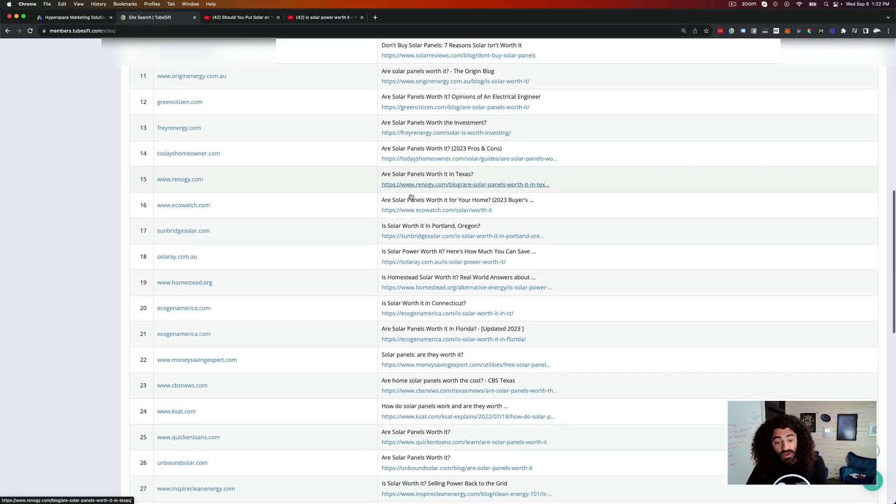
{"action": "scroll", "coordinate": [410, 196], "scroll_direction": "up", "scroll_amount": 20}
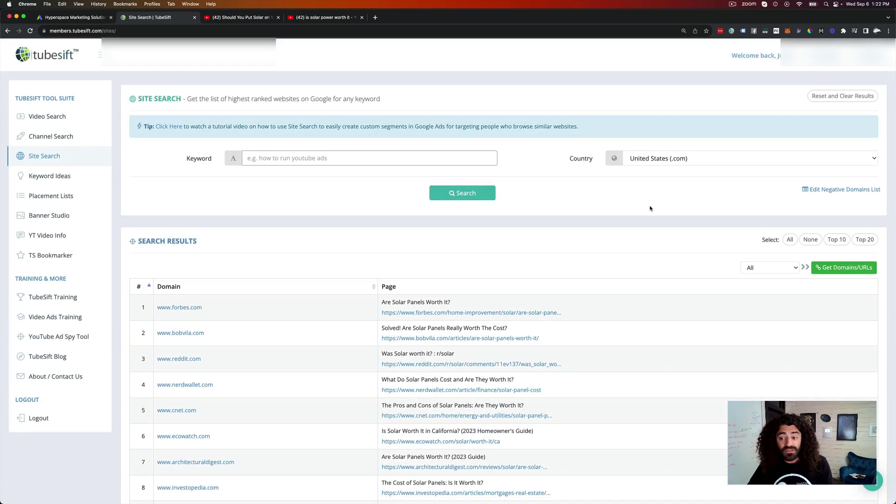
{"action": "left_click", "coordinate": [844, 268]}
{"action": "left_click", "coordinate": [459, 321]}
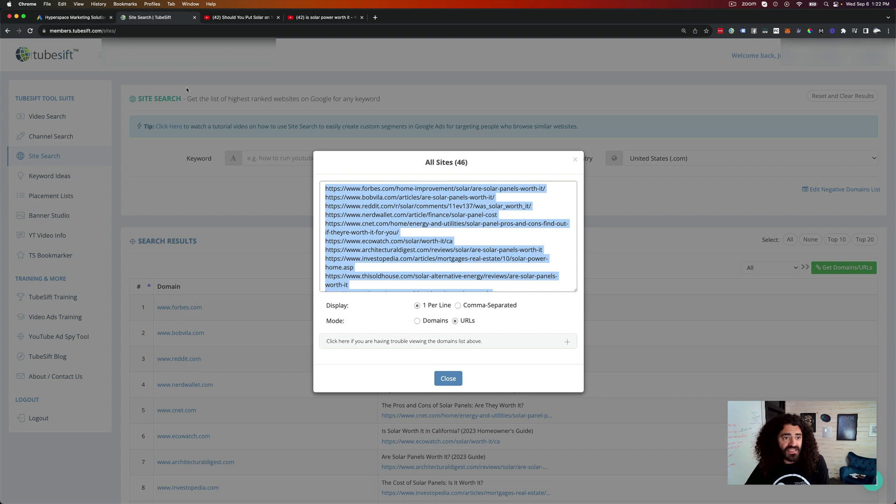
Switch to Google Ads and paste the copied solar page URLs into the custom segment's list of similar websites.
{"action": "left_click", "coordinate": [60, 18]}
{"action": "left_click", "coordinate": [281, 214]}
{"action": "key", "text": "super+v"}
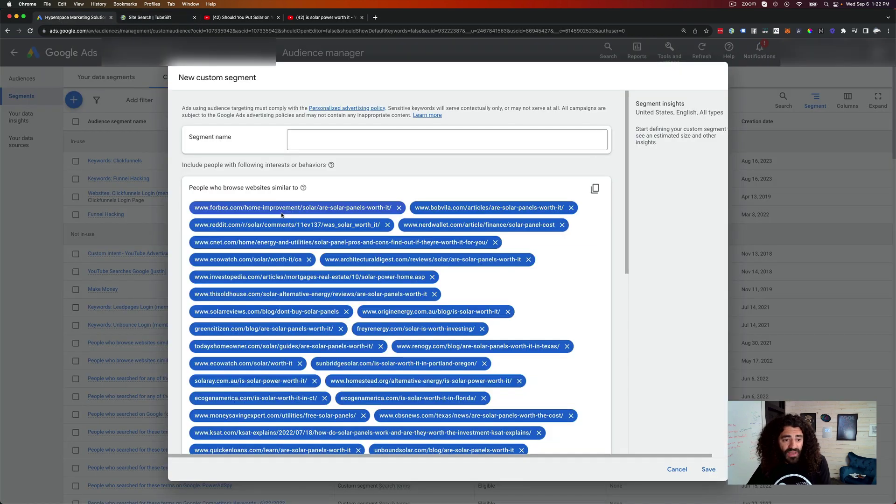
Review the pasted website URLs in the custom segment and discard the segment without saving.
{"action": "scroll", "coordinate": [521, 279], "scroll_direction": "down", "scroll_amount": 1}
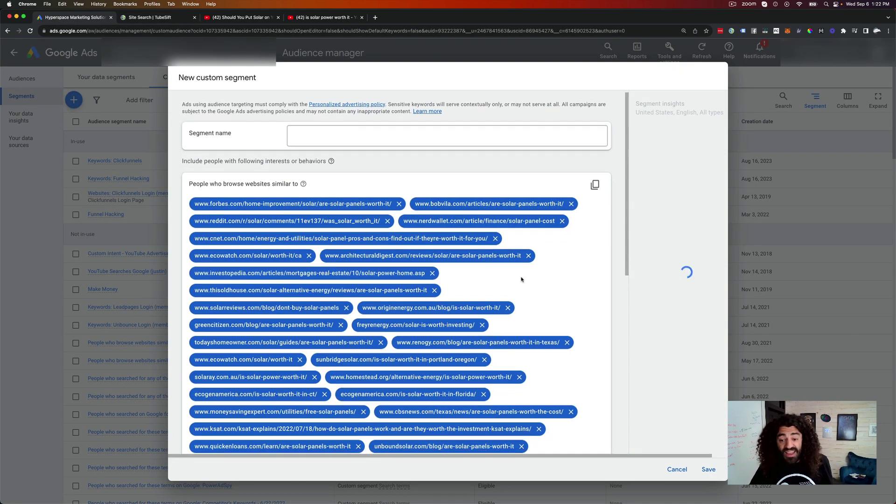
{"action": "scroll", "coordinate": [521, 279], "scroll_direction": "down", "scroll_amount": 3}
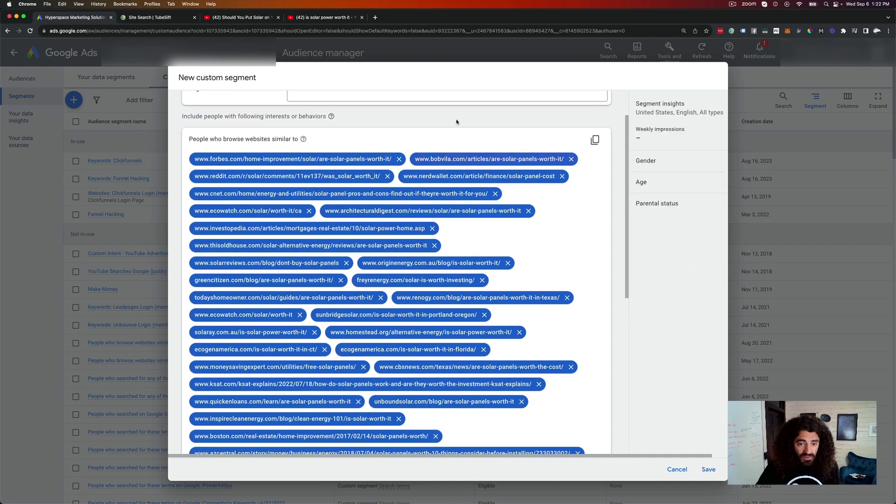
{"action": "scroll", "coordinate": [482, 243], "scroll_direction": "down", "scroll_amount": 10}
{"action": "scroll", "coordinate": [483, 243], "scroll_direction": "down", "scroll_amount": 5}
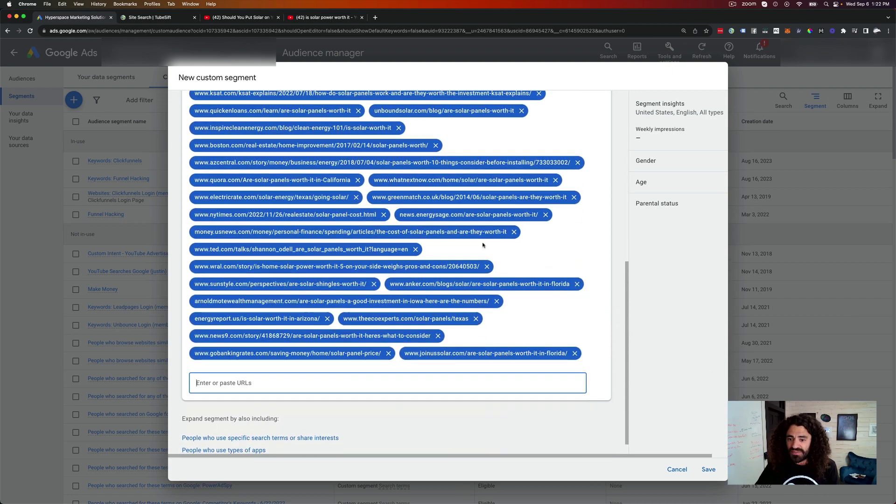
{"action": "scroll", "coordinate": [483, 245], "scroll_direction": "up", "scroll_amount": 6}
{"action": "scroll", "coordinate": [483, 245], "scroll_direction": "up", "scroll_amount": 8}
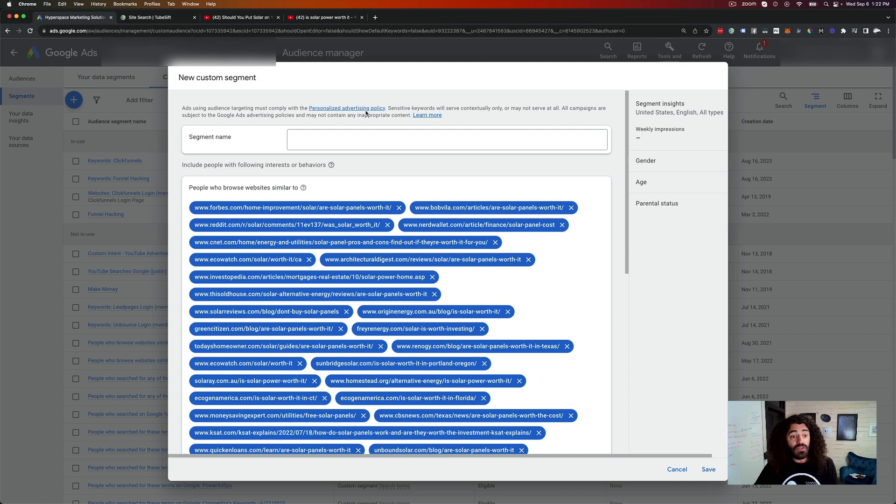
{"action": "left_click", "coordinate": [682, 472]}
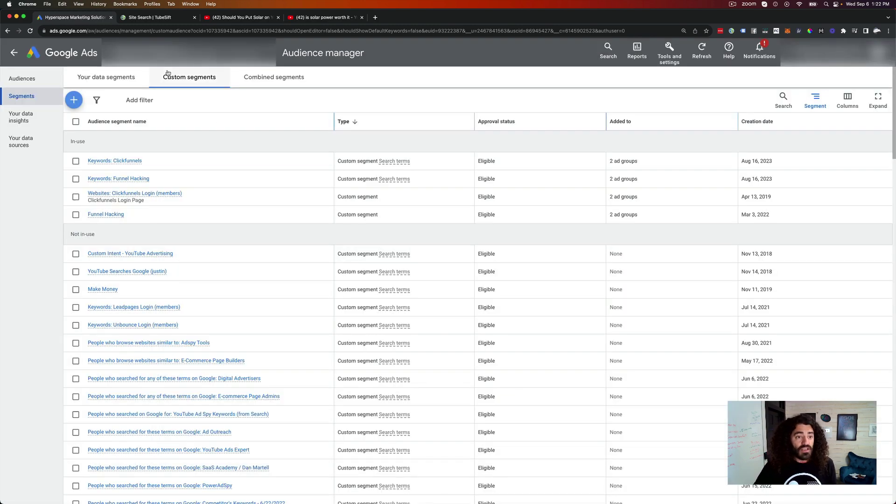
Switch back to TubeSift and close the list of site URLs to return to the Site Search results.
{"action": "key", "text": "ctrl+Tab"}
{"action": "left_click", "coordinate": [275, 222]}
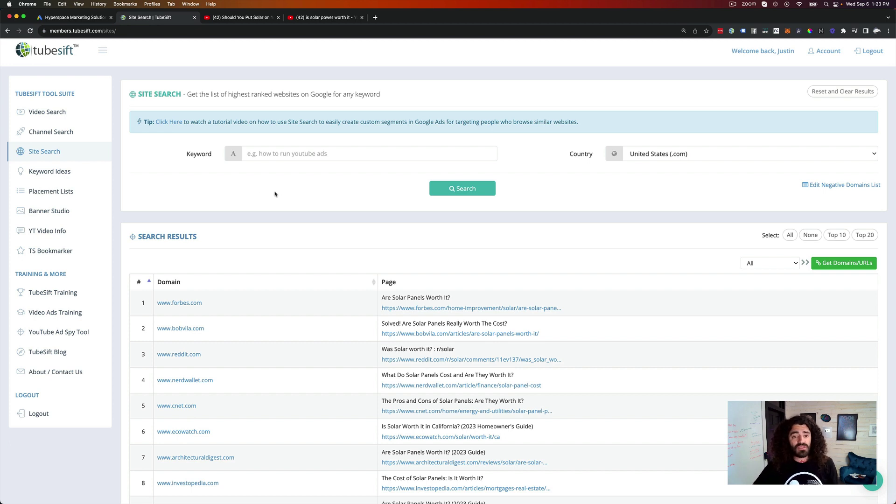
{"action": "scroll", "coordinate": [275, 194], "scroll_direction": "up", "scroll_amount": 1}
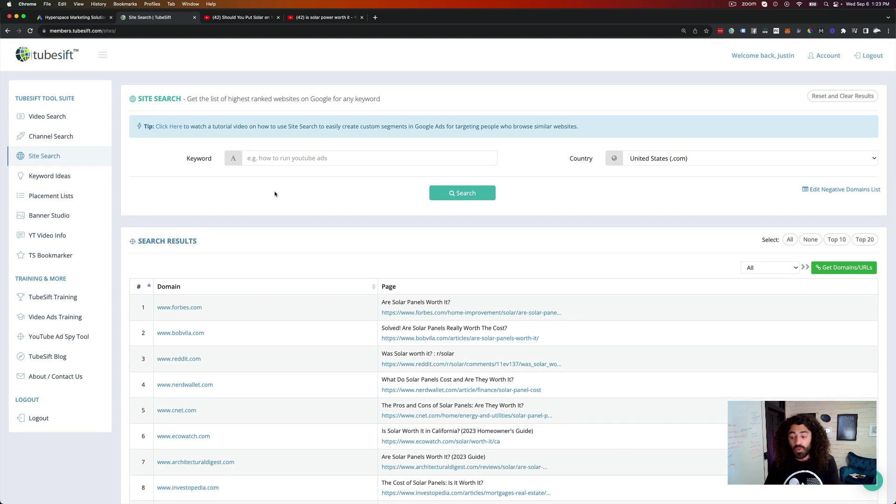